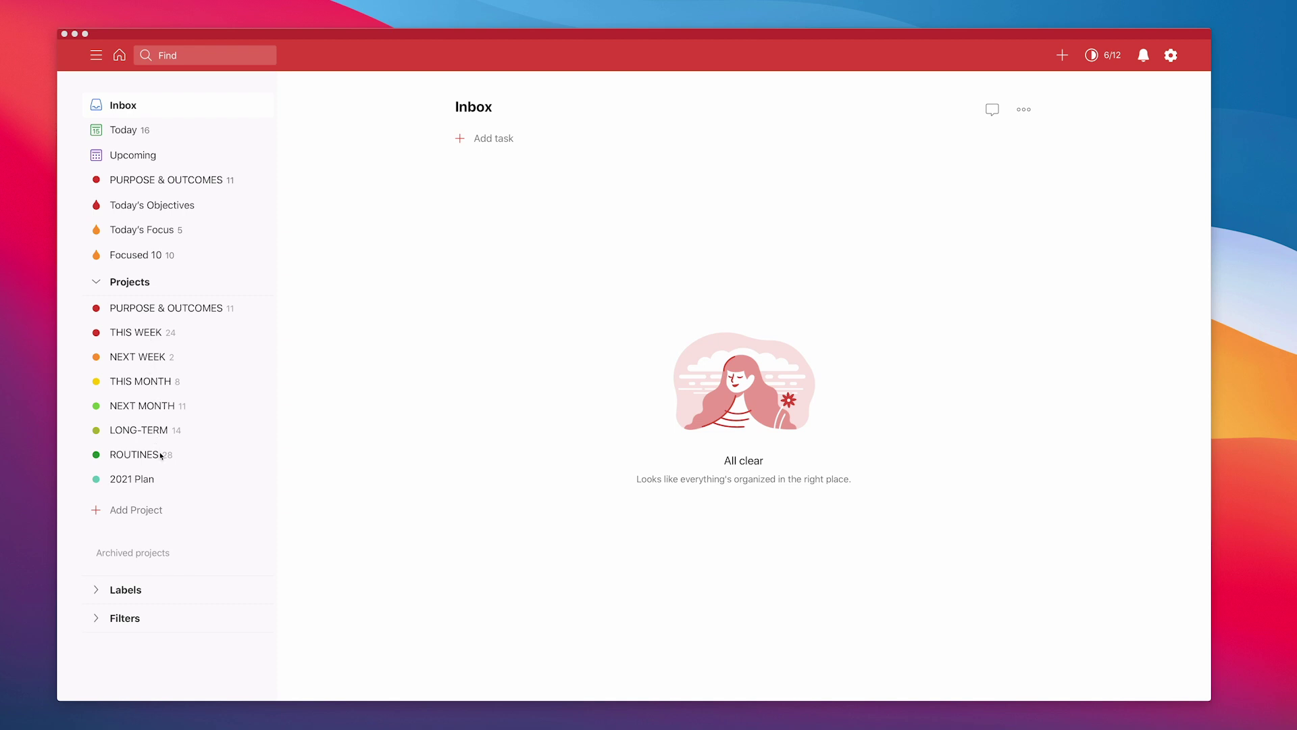
Open the THIS WEEK project, browse its Recurring Areas of Focus tasks, then collapse that section
click(155, 333)
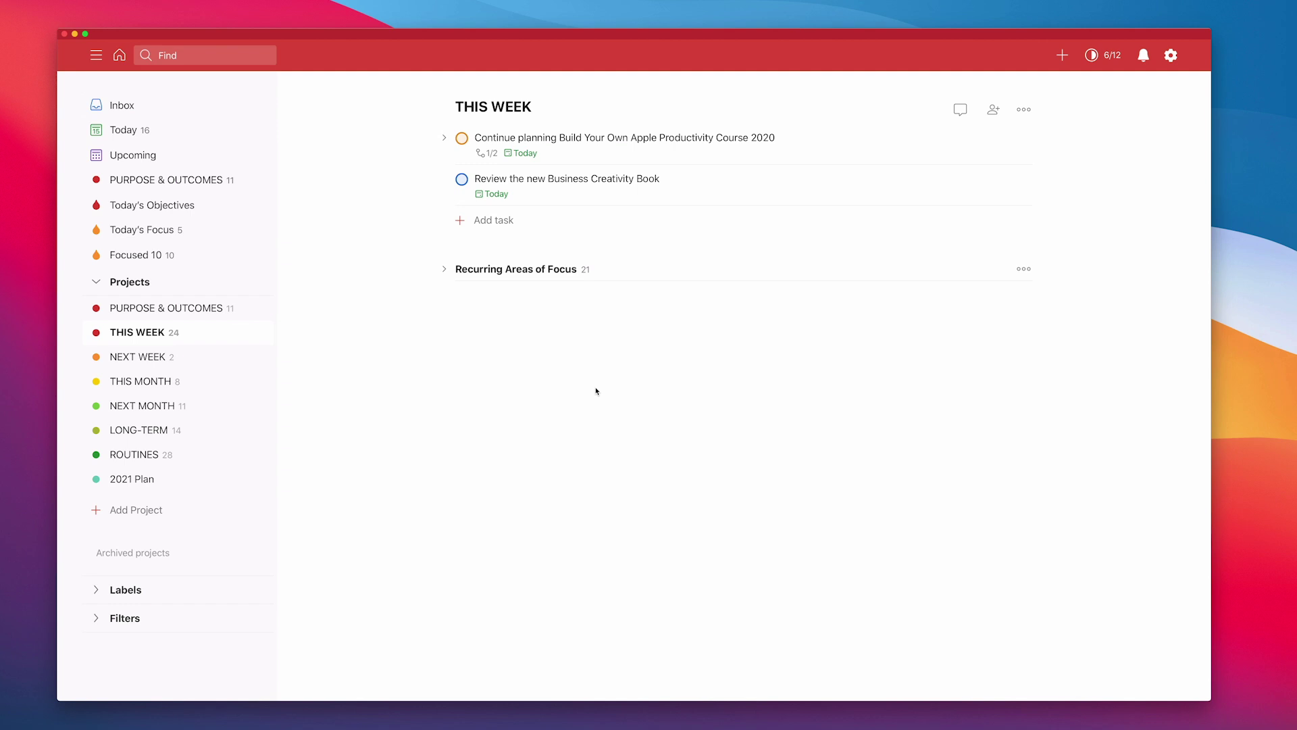
click(444, 270)
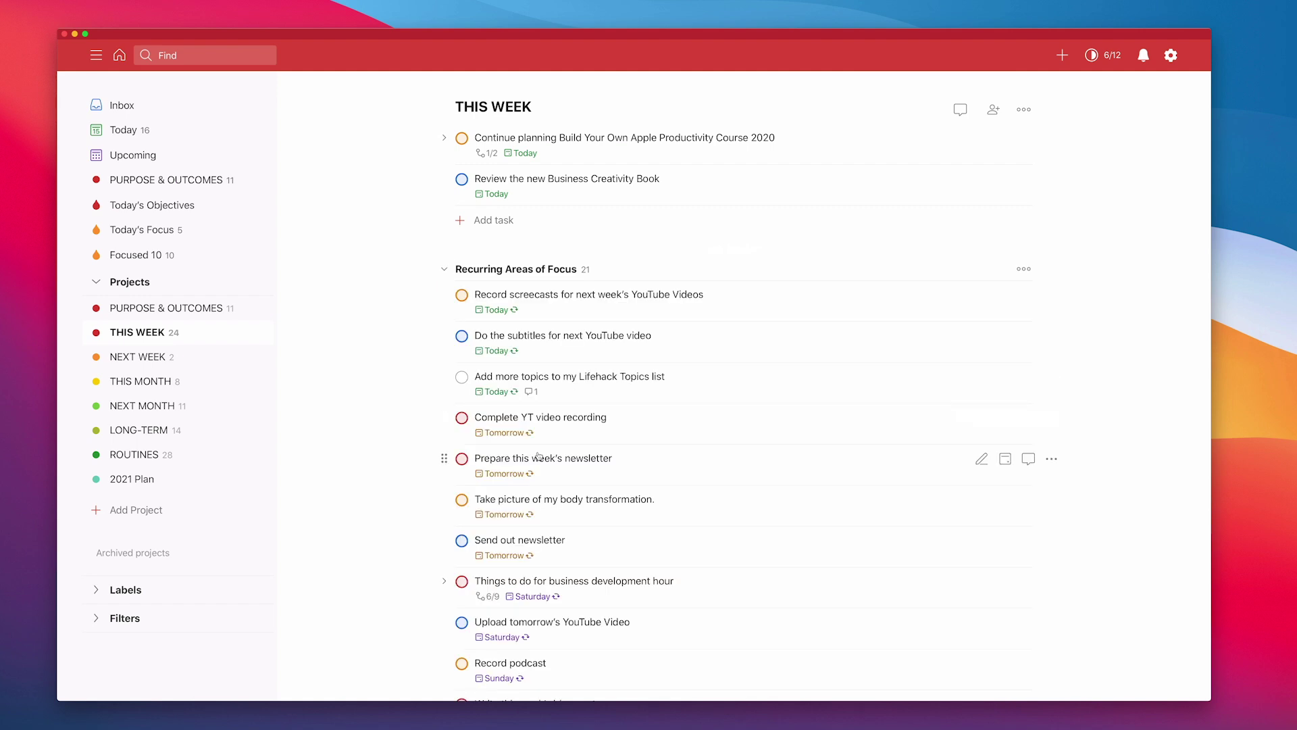
scroll(539, 457, down, 3)
scroll(538, 457, down, 5)
scroll(538, 457, up, 6)
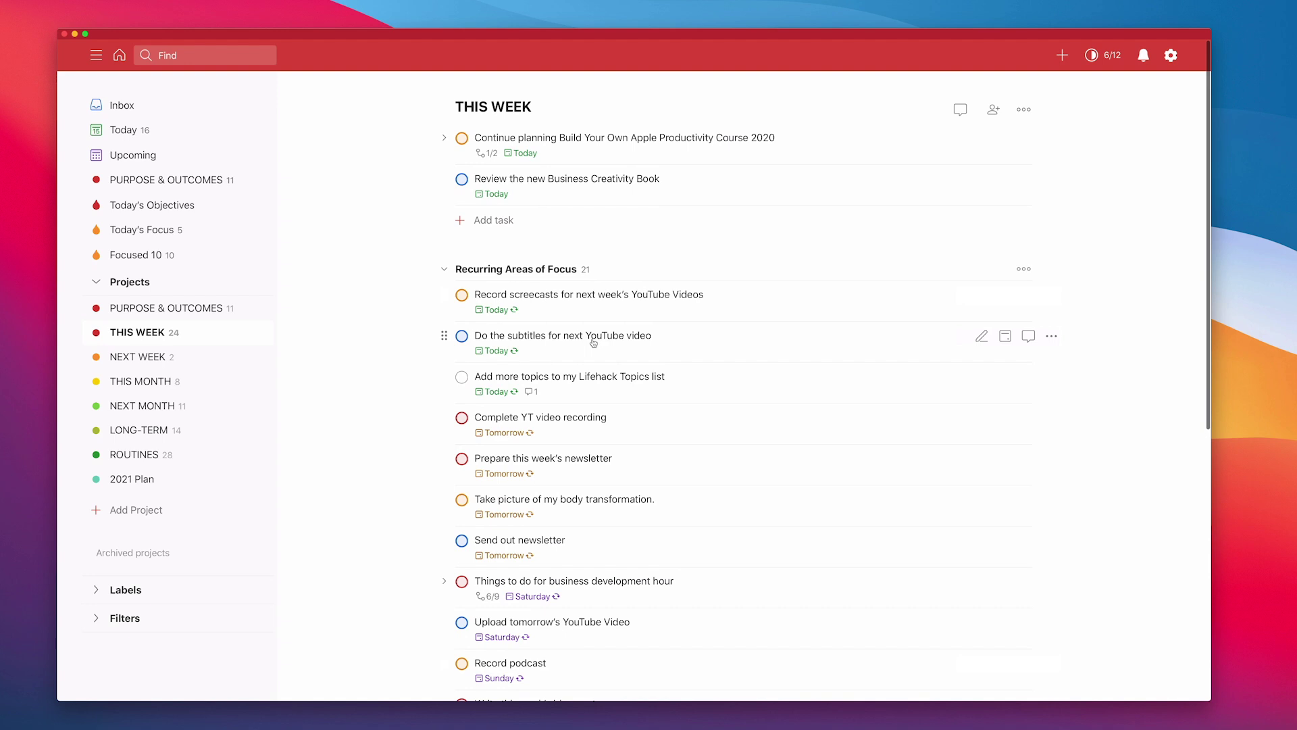
scroll(593, 343, down, 3)
scroll(593, 343, up, 3)
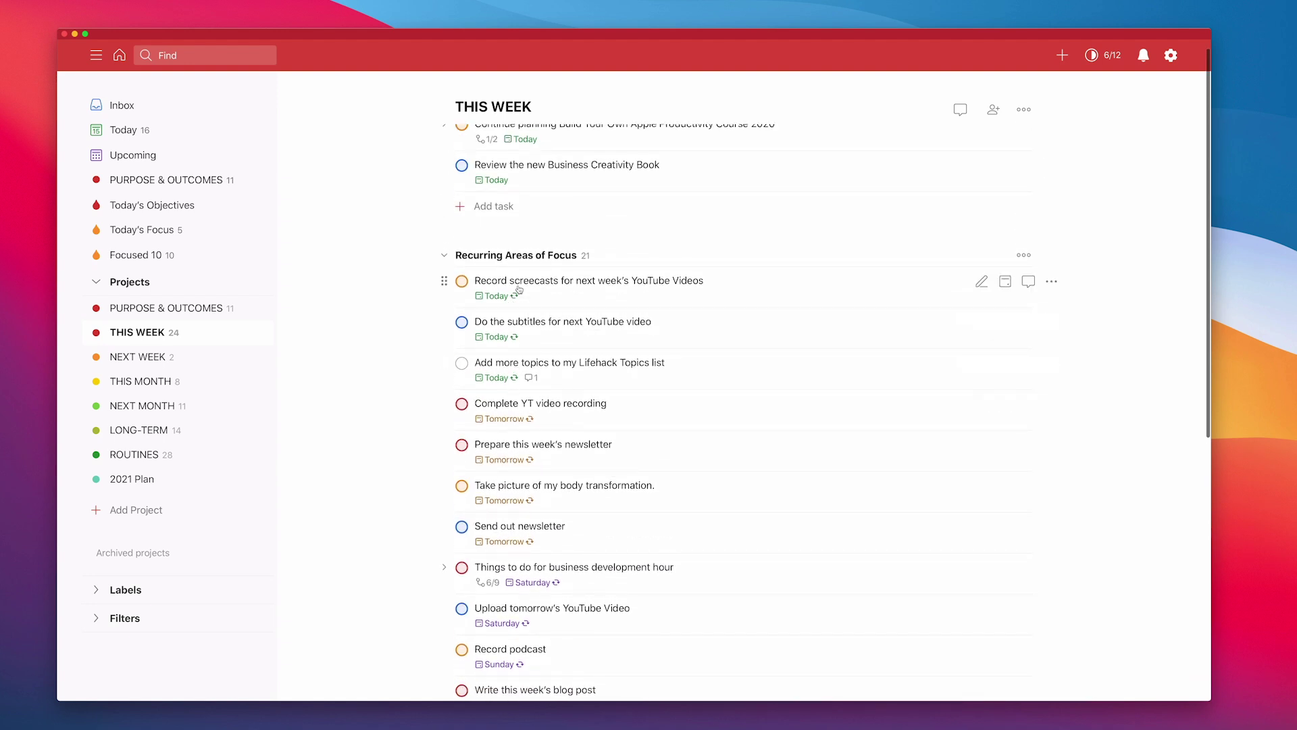
scroll(527, 419, down, 4)
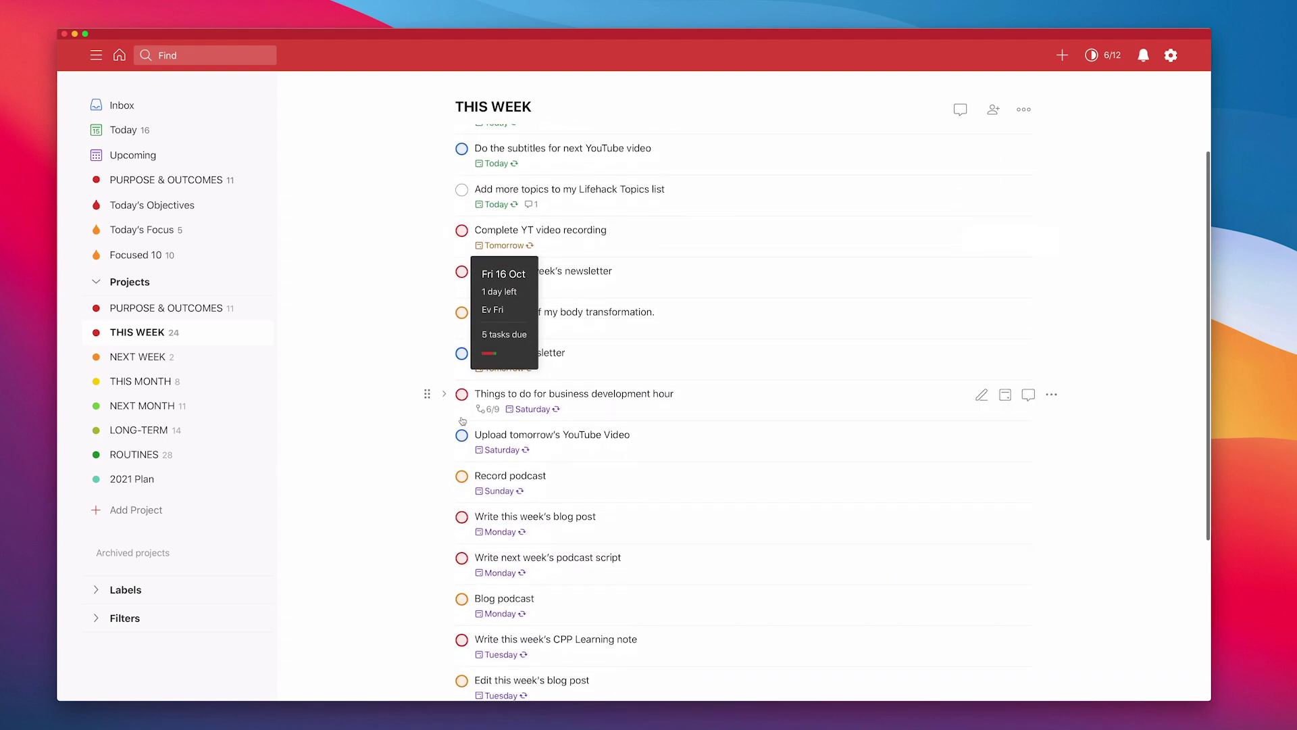
scroll(411, 425, down, 5)
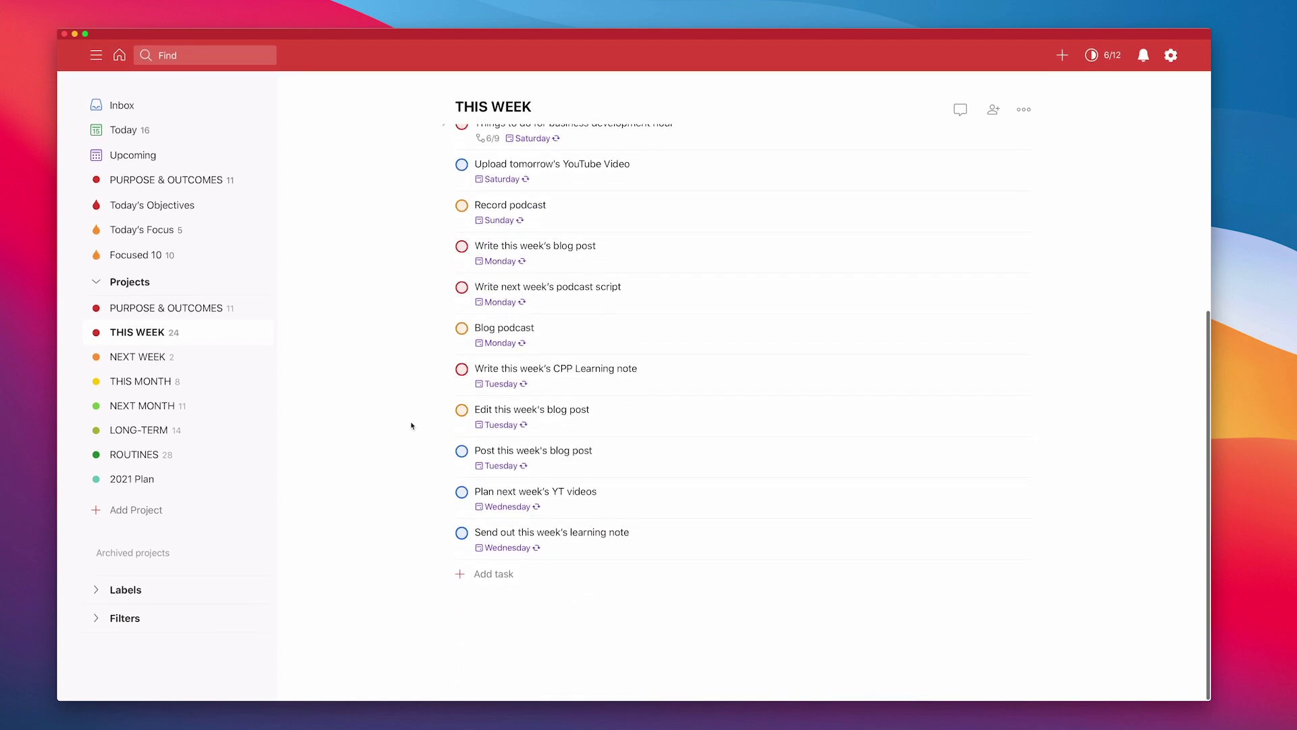
scroll(411, 425, up, 10)
click(444, 269)
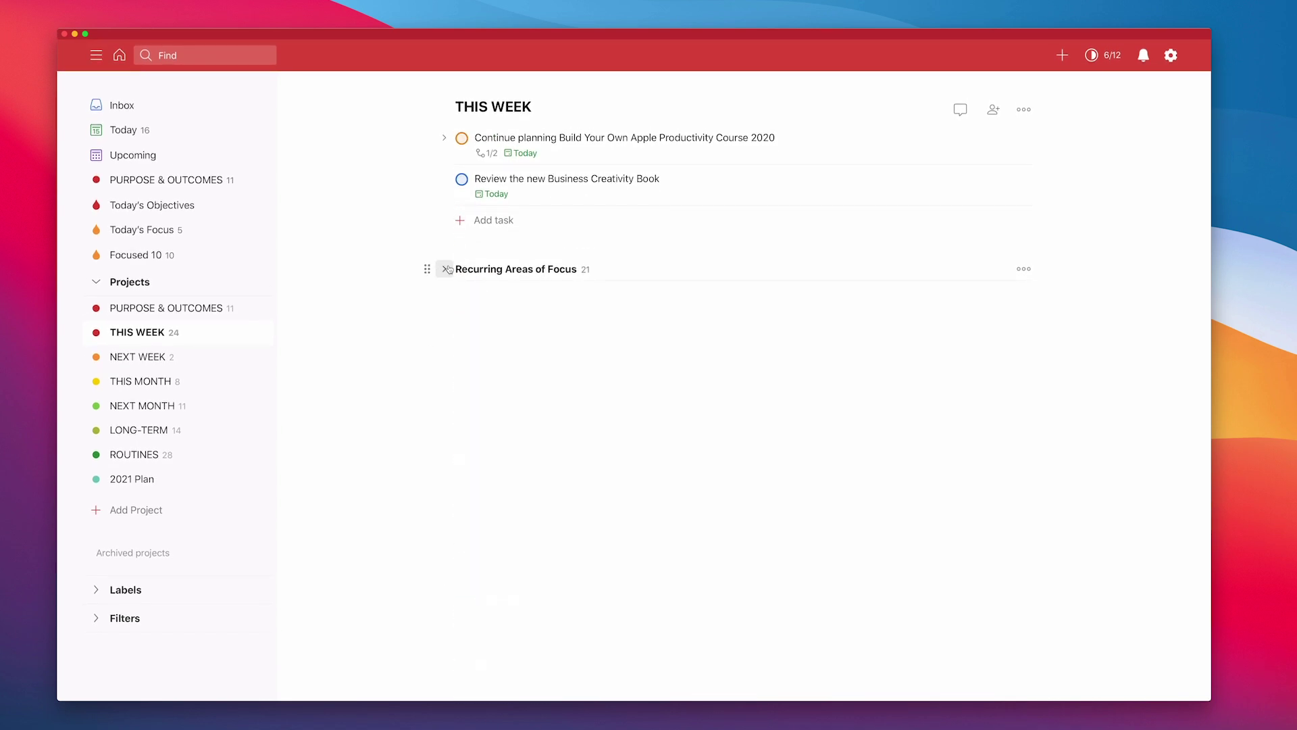
Open the ROUTINES project and view it as a board of columns
click(147, 454)
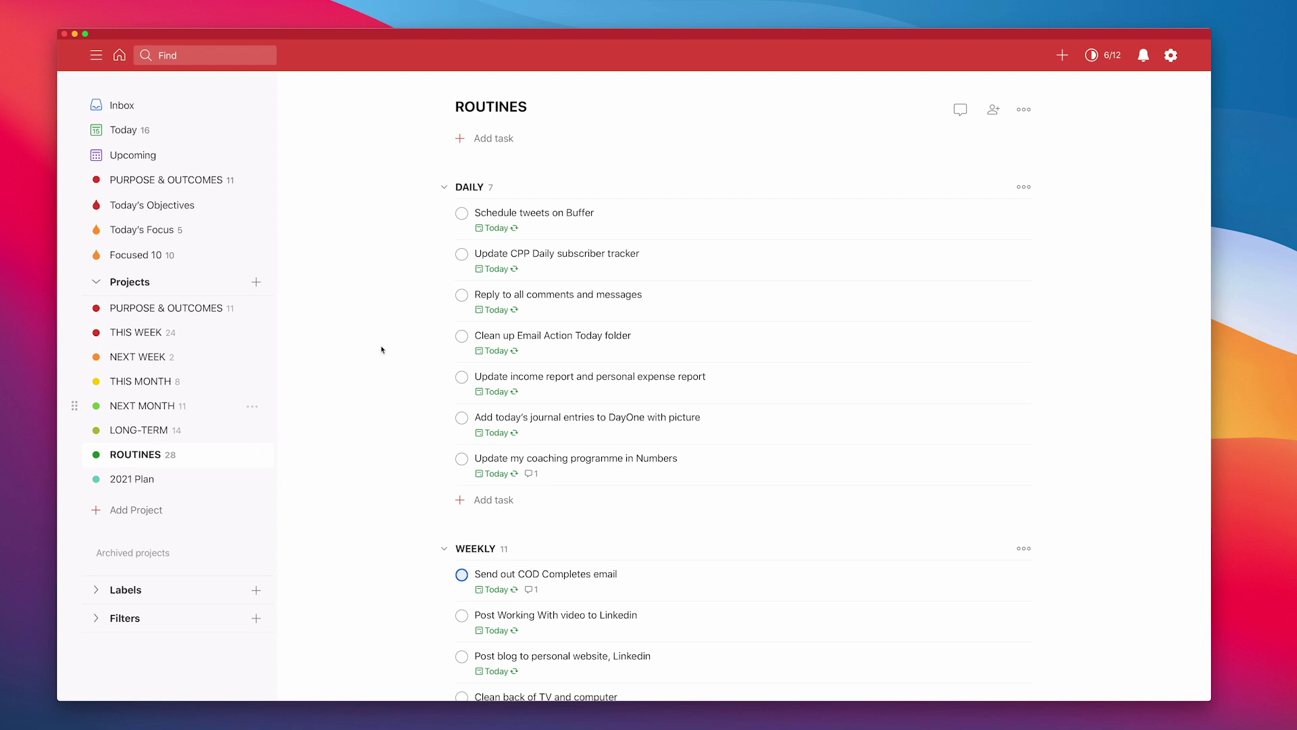
click(1023, 109)
click(1045, 160)
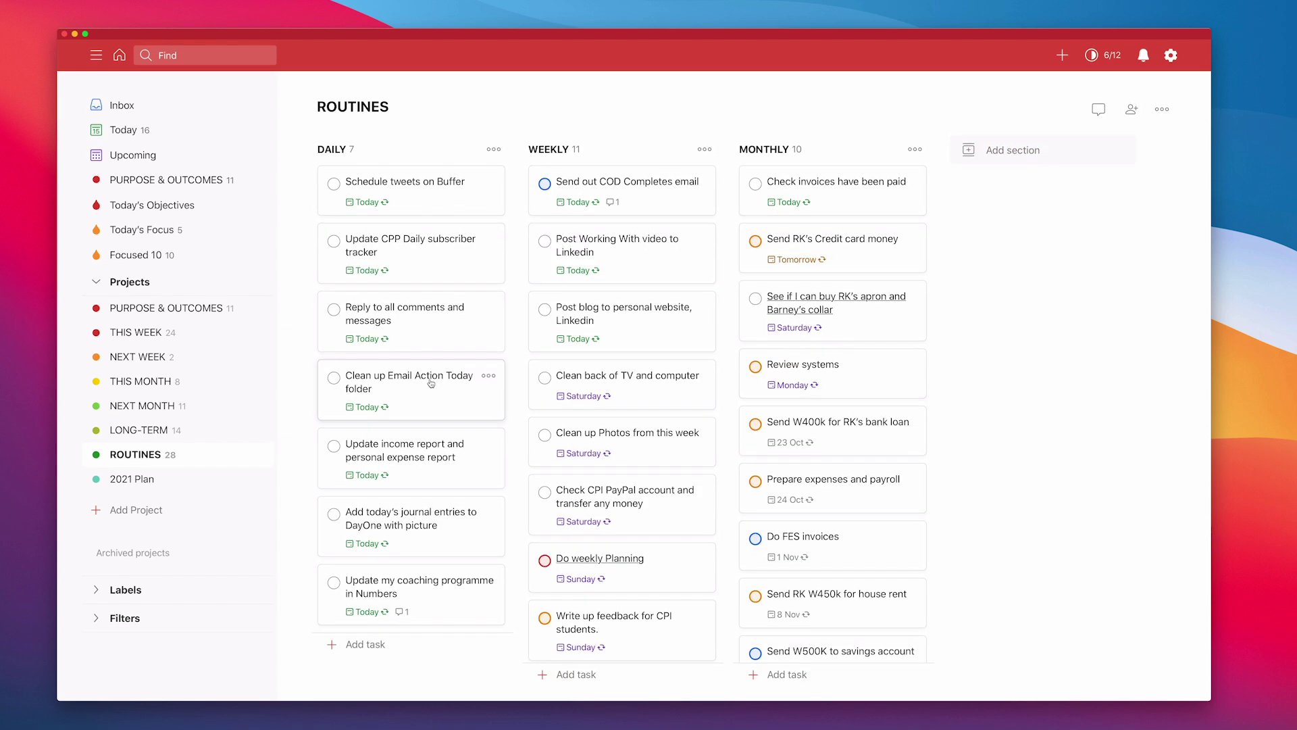
scroll(876, 314, down, 3)
scroll(875, 314, up, 3)
Switch ROUTINES back to list view with DAILY, WEEKLY and MONTHLY sections stacked
click(1162, 111)
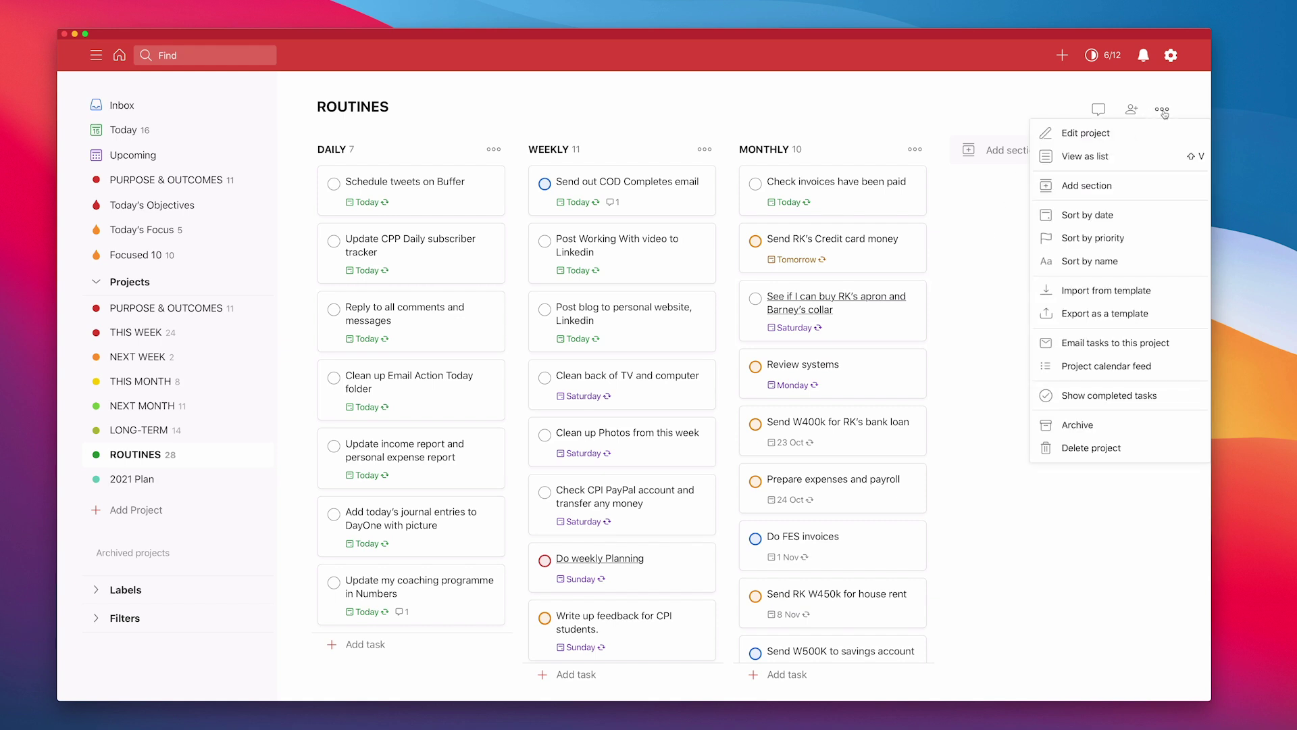
click(1084, 156)
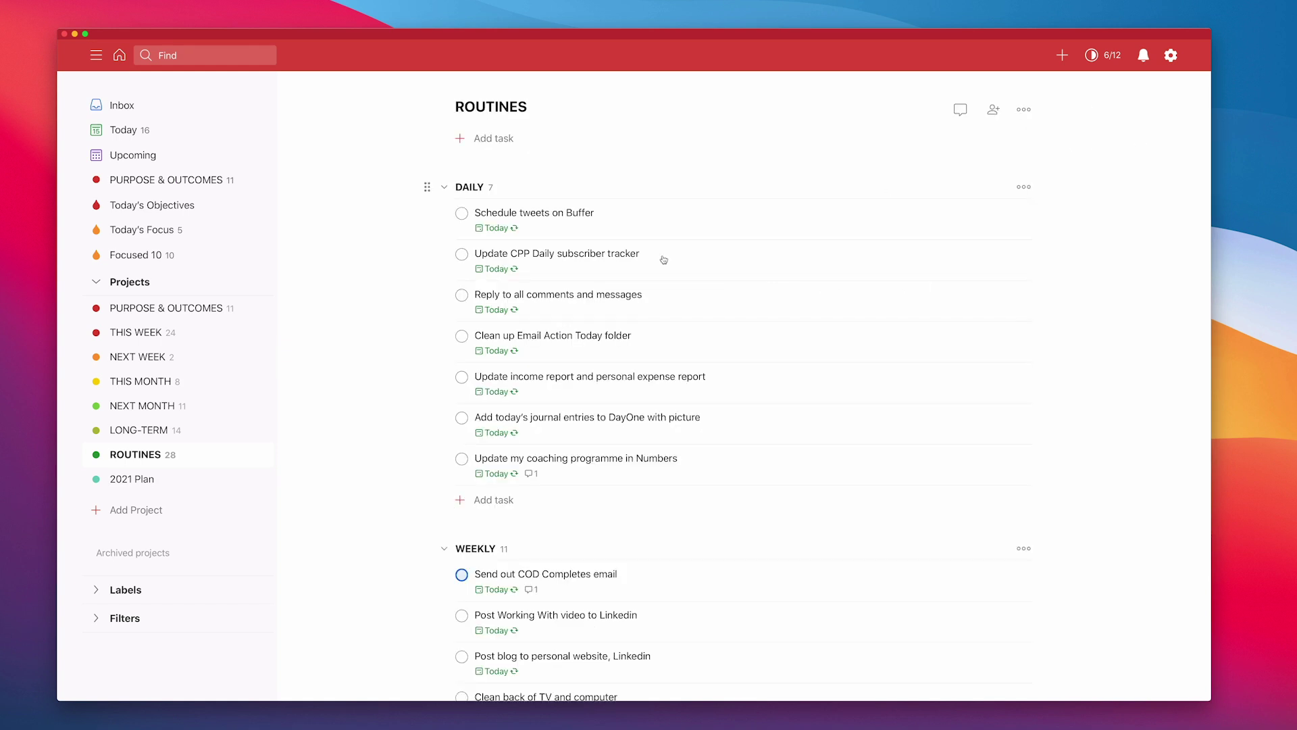
scroll(487, 608, down, 15)
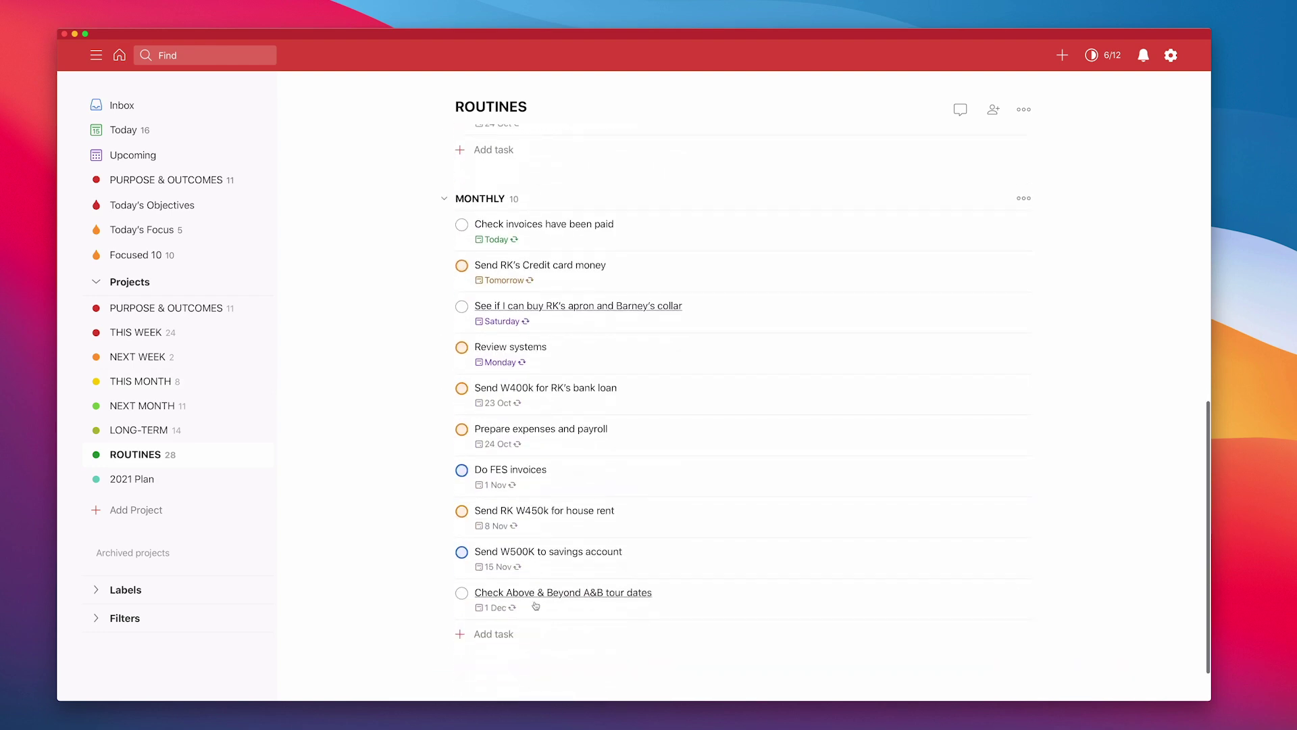
scroll(536, 605, up, 15)
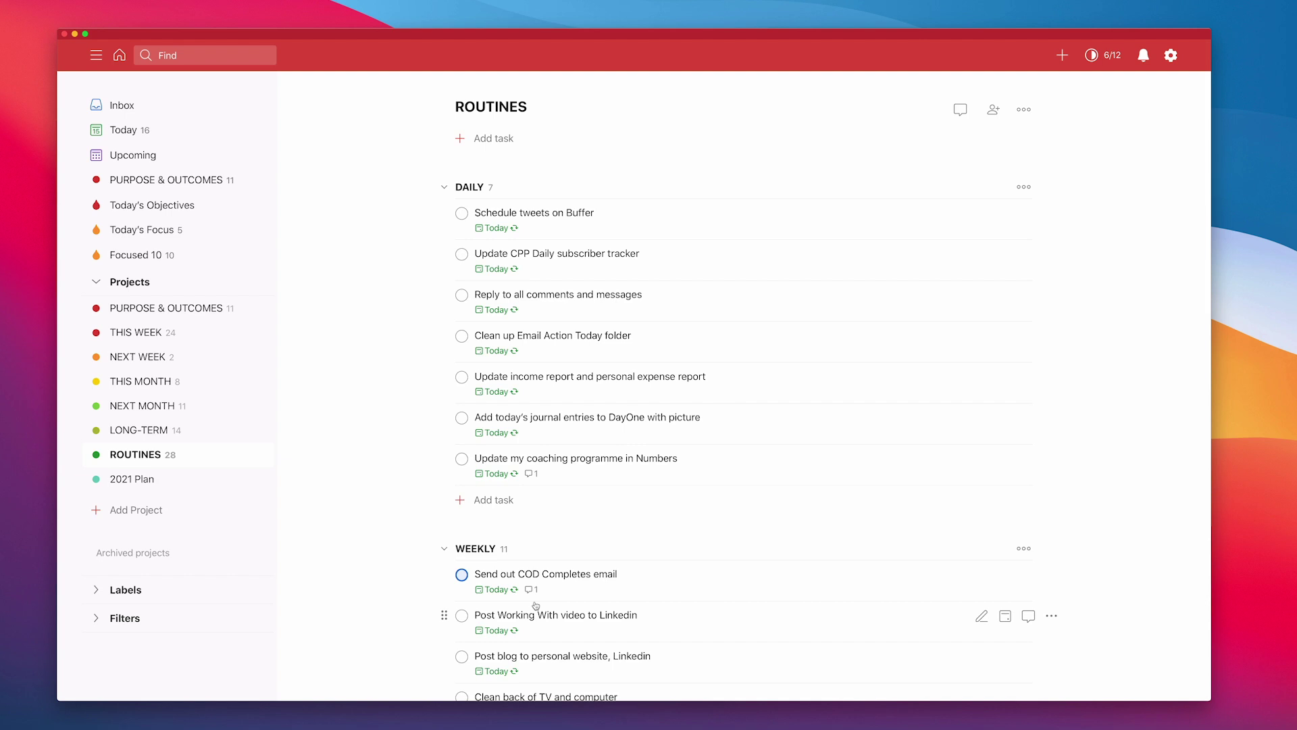
click(128, 483)
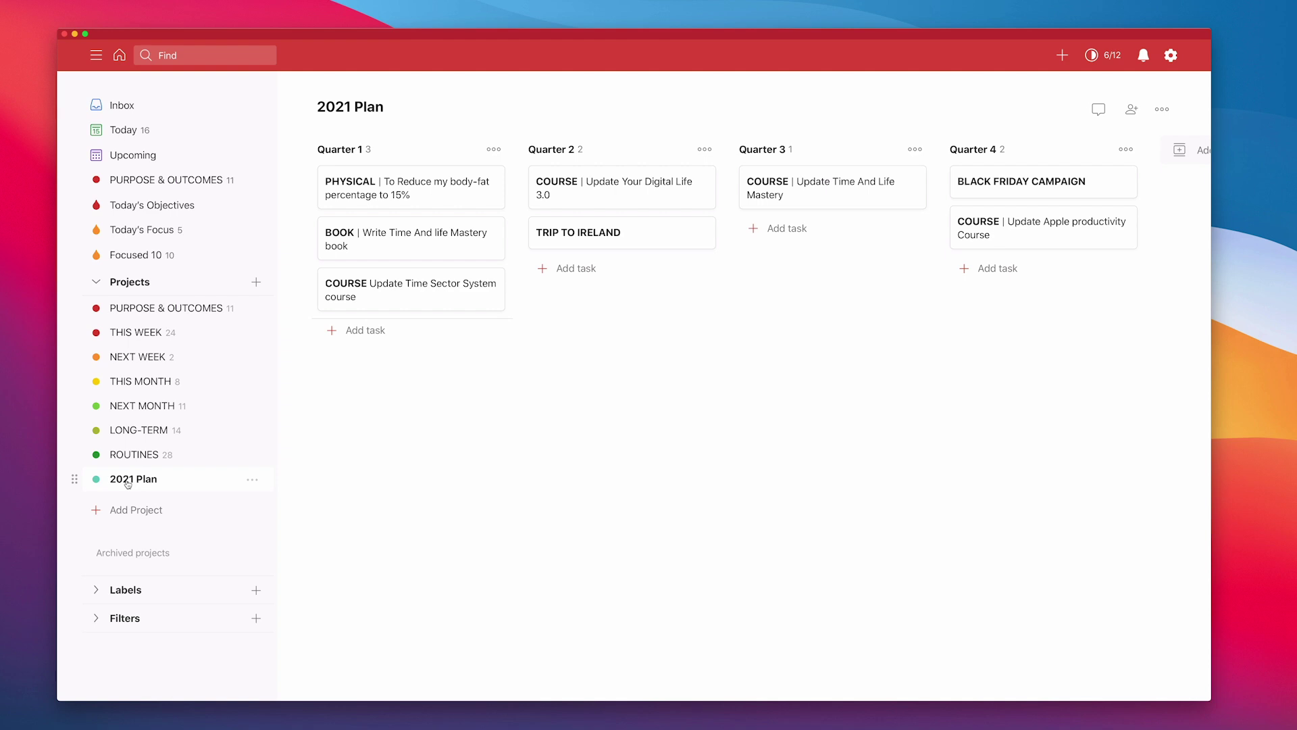
Open the PURPOSE & OUTCOMES project board from the sidebar's Projects list
click(195, 309)
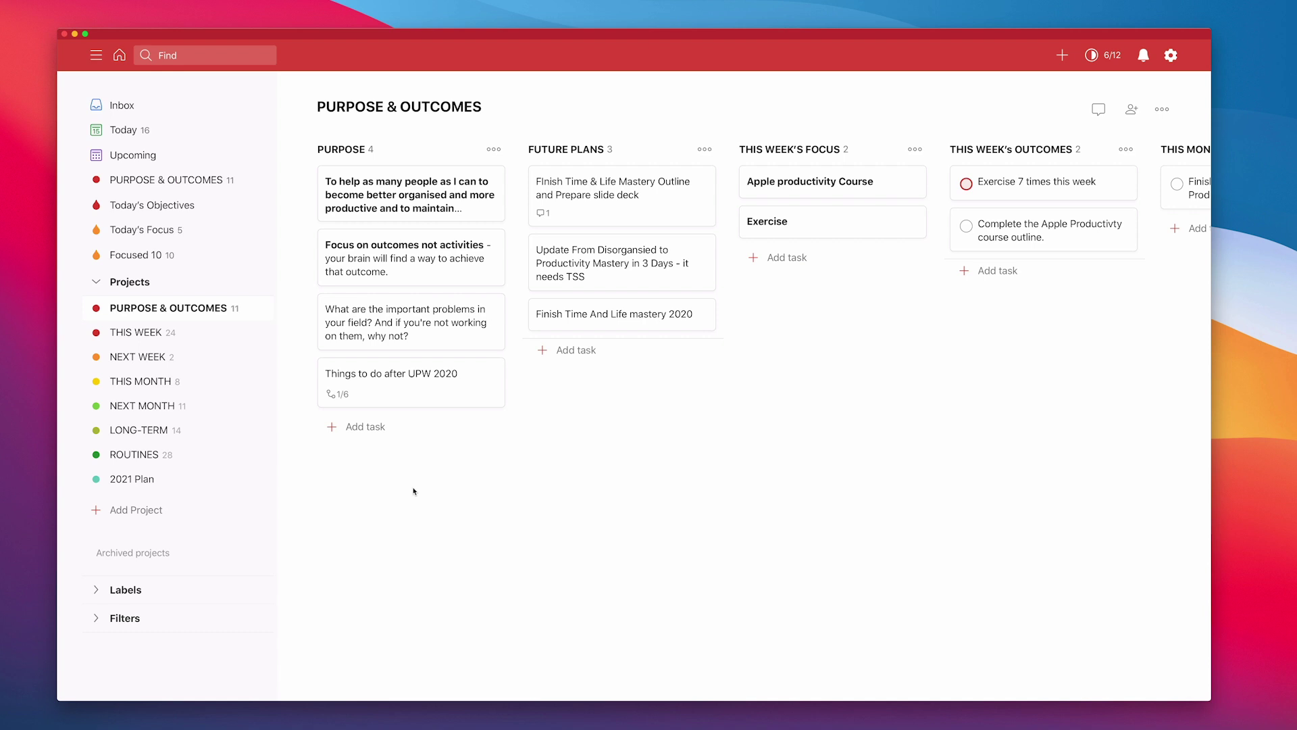
scroll(744, 351, right, 1)
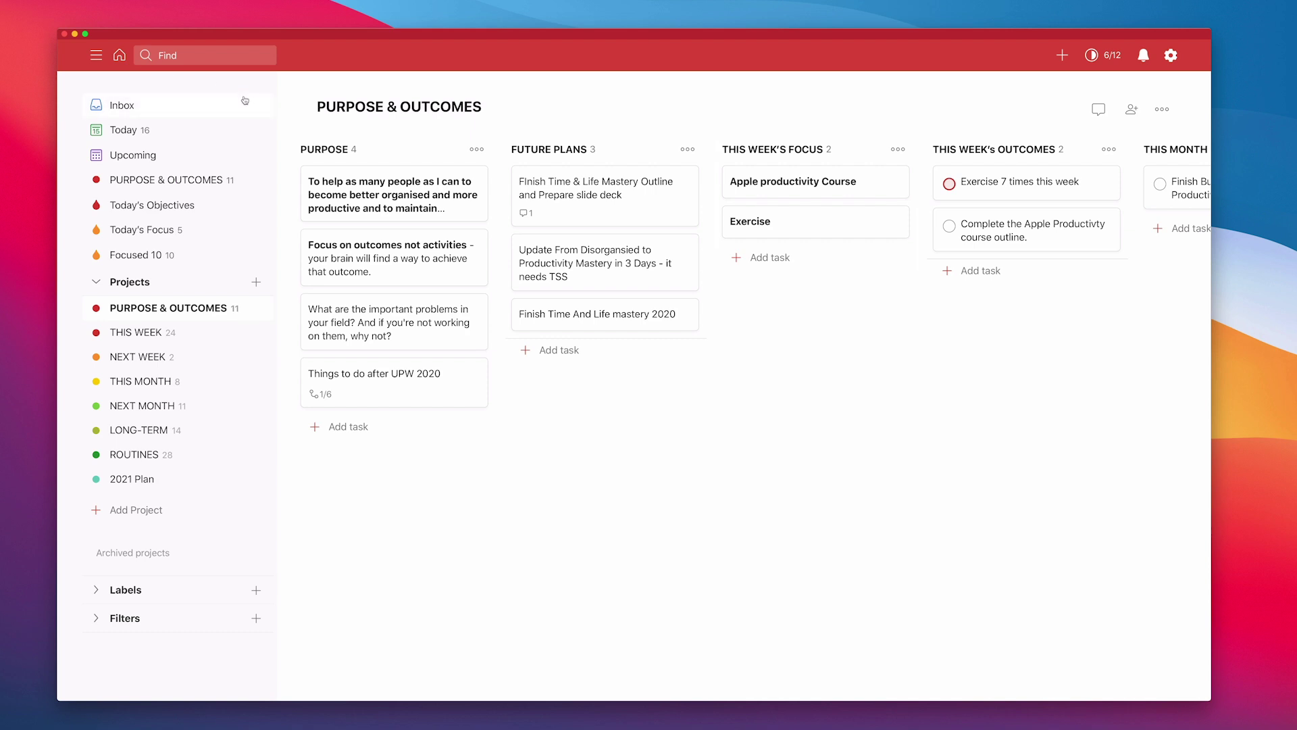
Go to the home Dashboard, expand the saved Filters list, and bring up Dashboard's actions menu
click(118, 57)
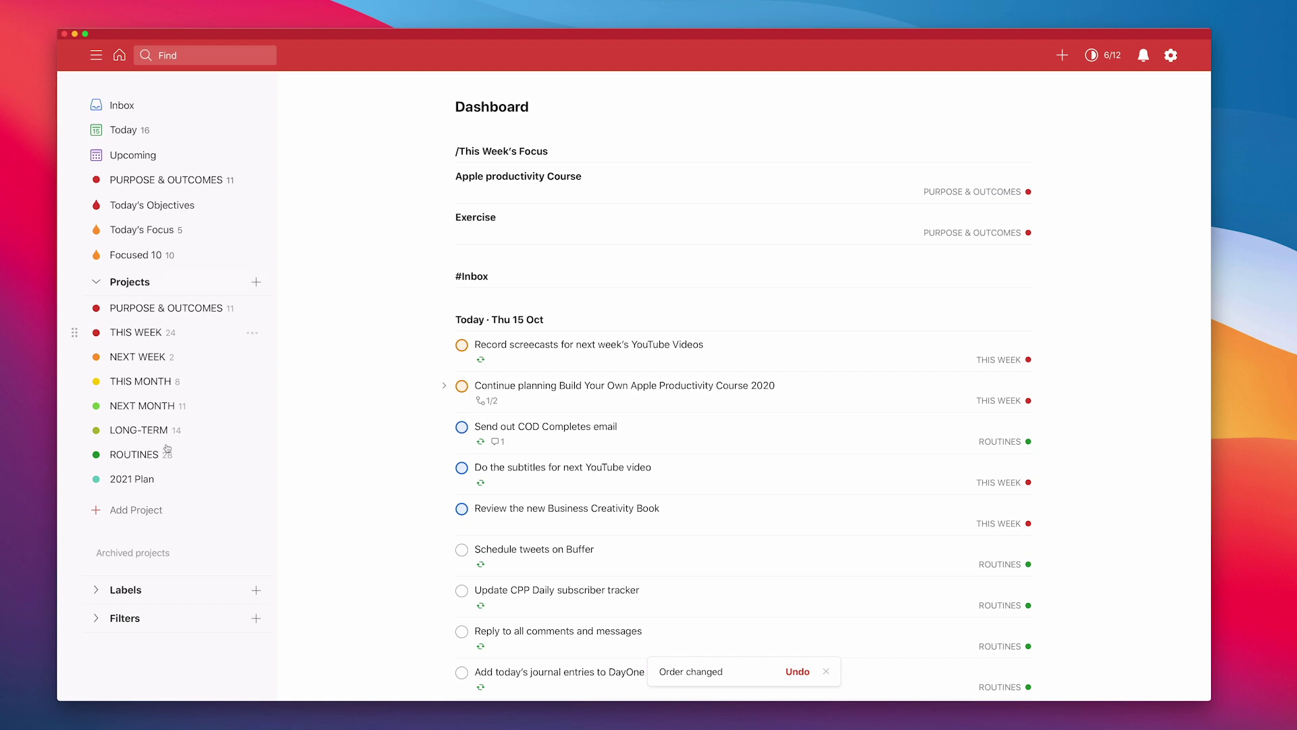
click(97, 619)
scroll(146, 627, down, 3)
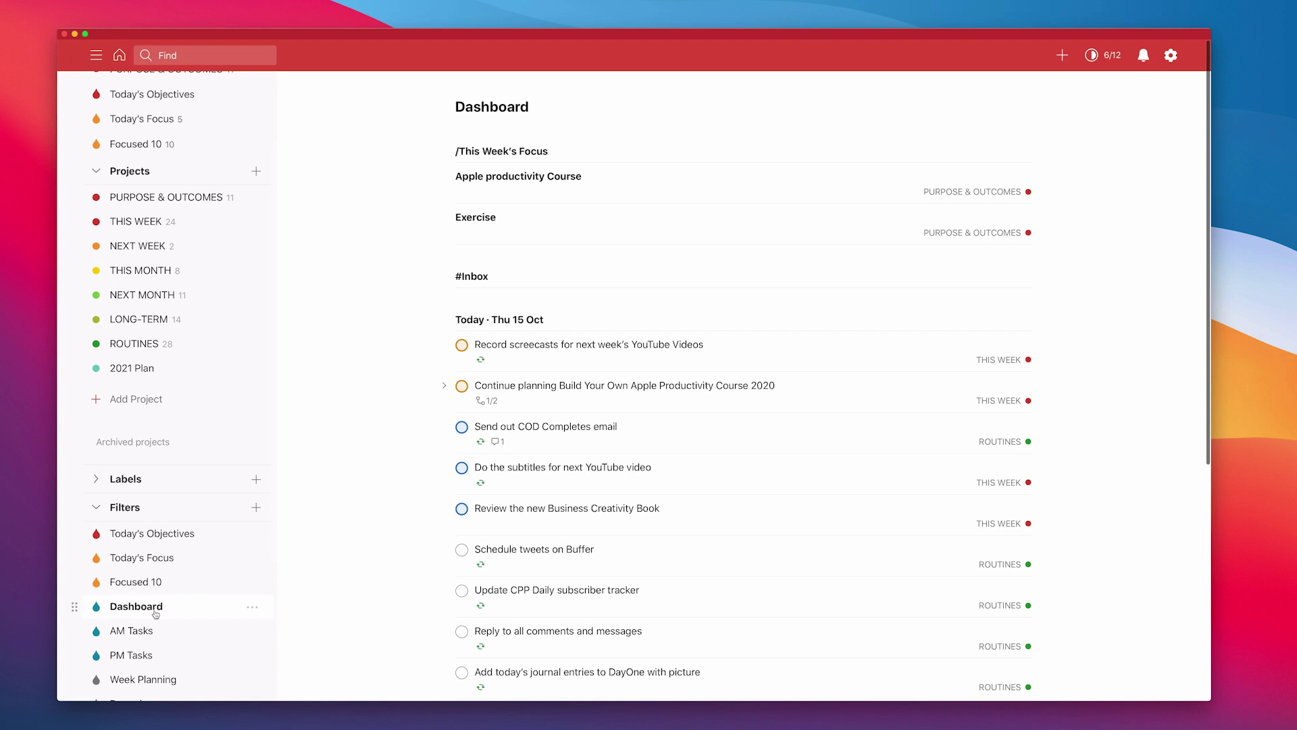
click(251, 606)
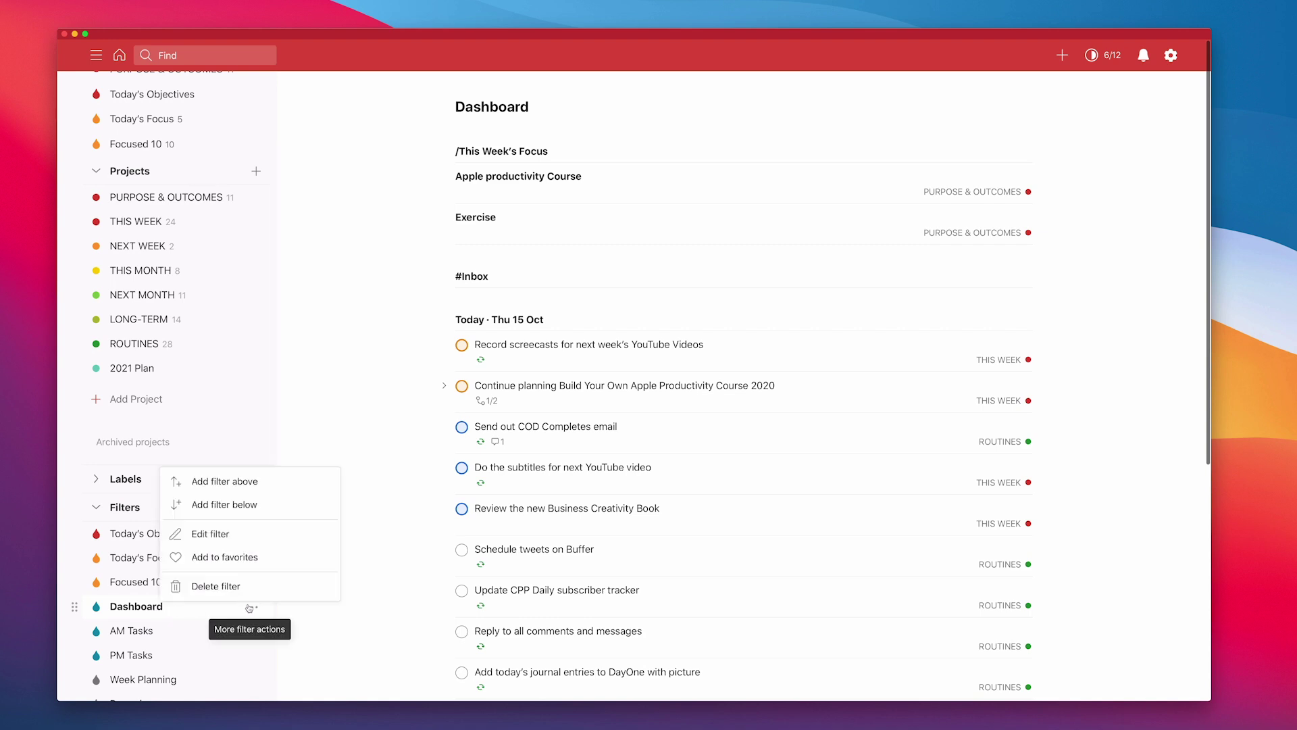
click(241, 533)
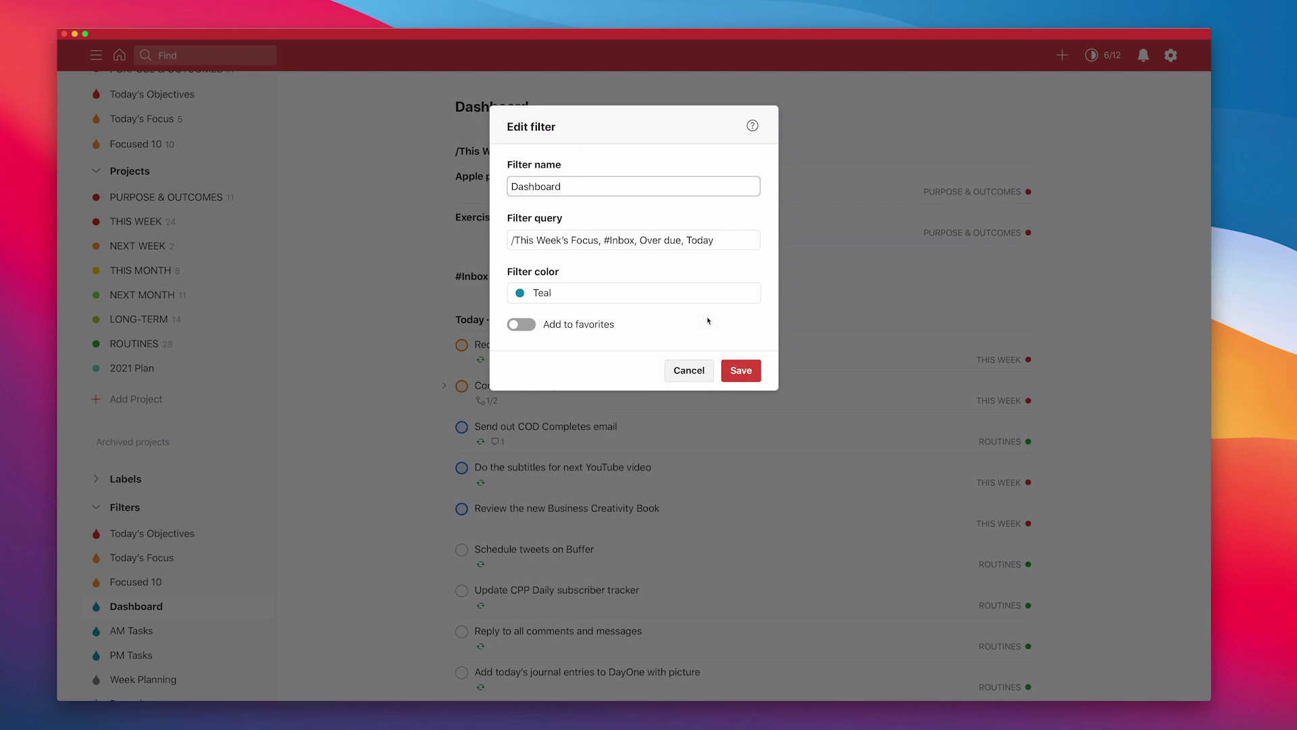
click(748, 372)
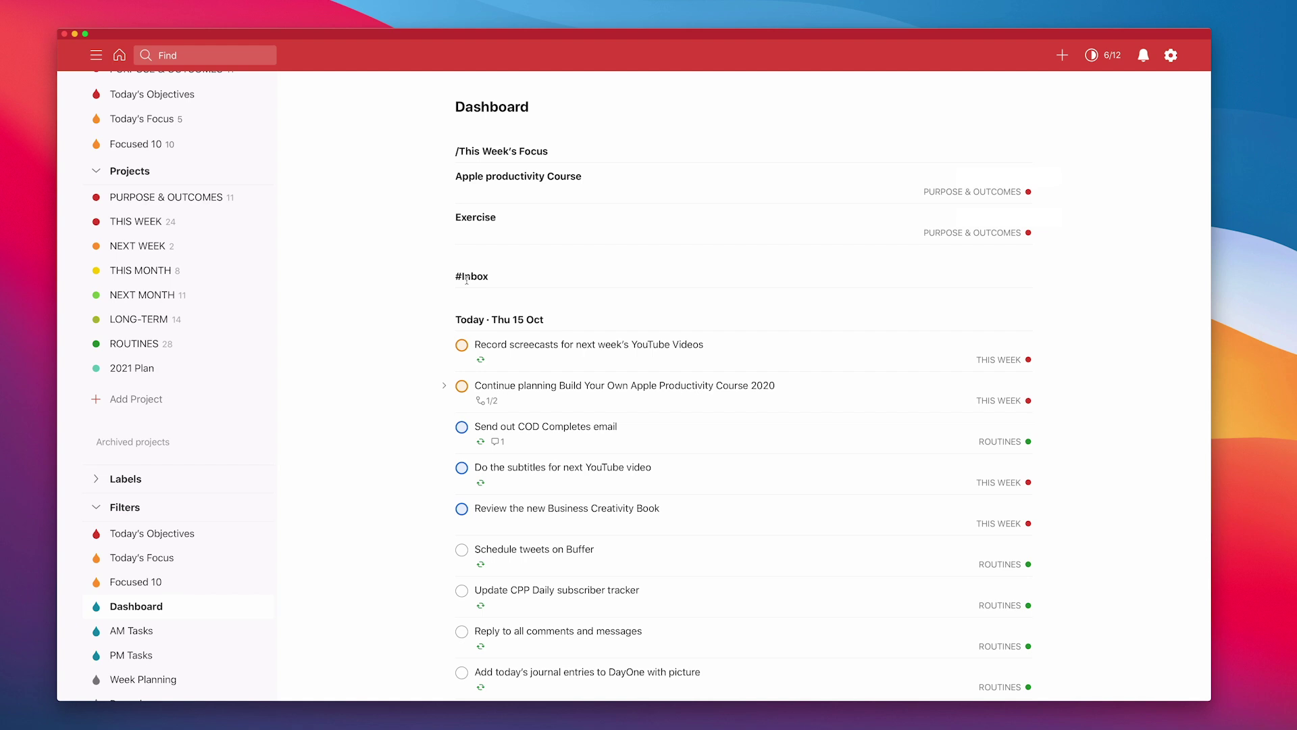
scroll(467, 279, down, 5)
scroll(468, 275, up, 3)
scroll(469, 275, up, 5)
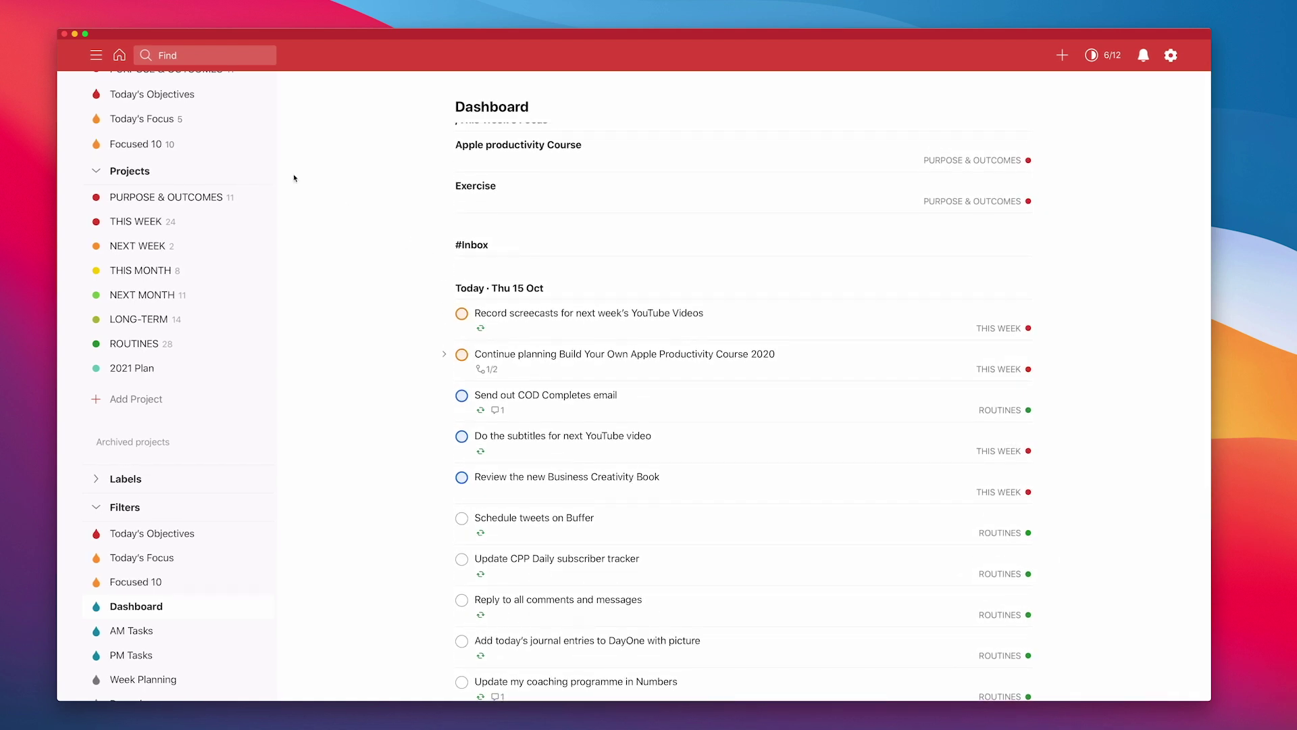
Open the Today's Focus filter listing its five Thu 15 Oct tasks
click(166, 120)
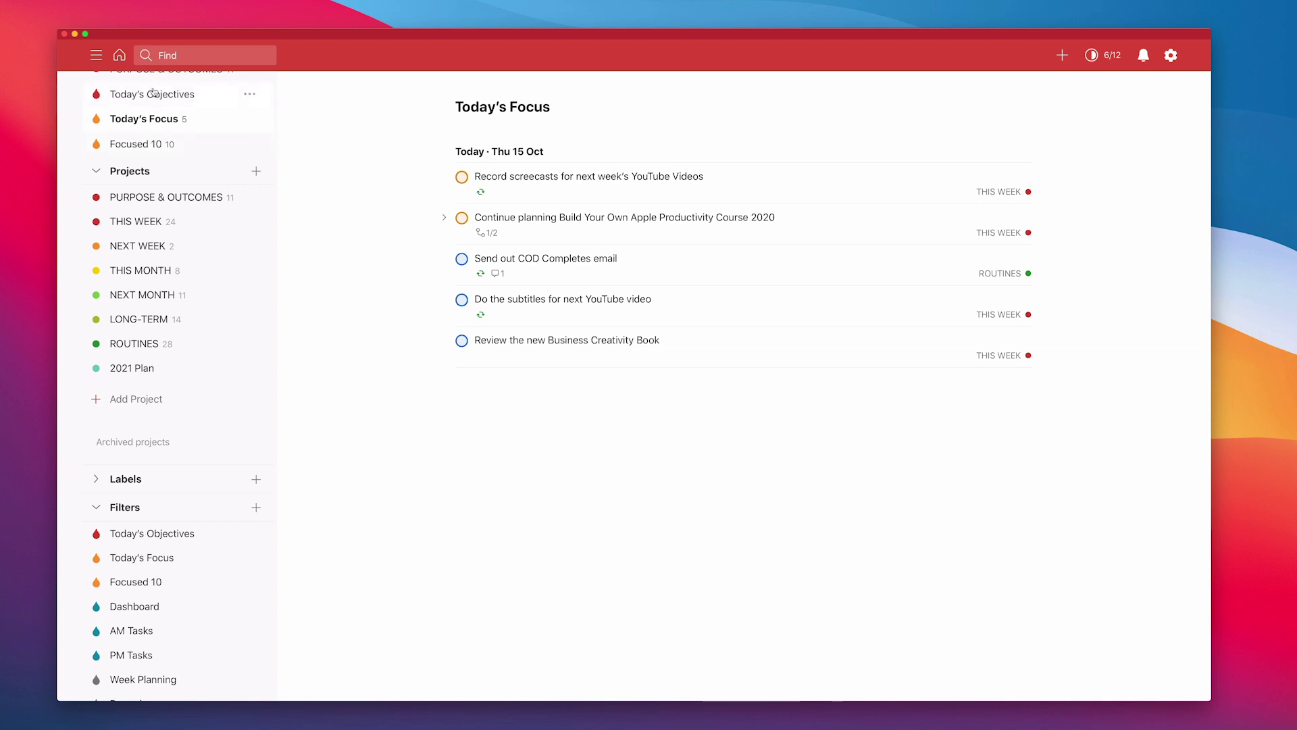
click(126, 146)
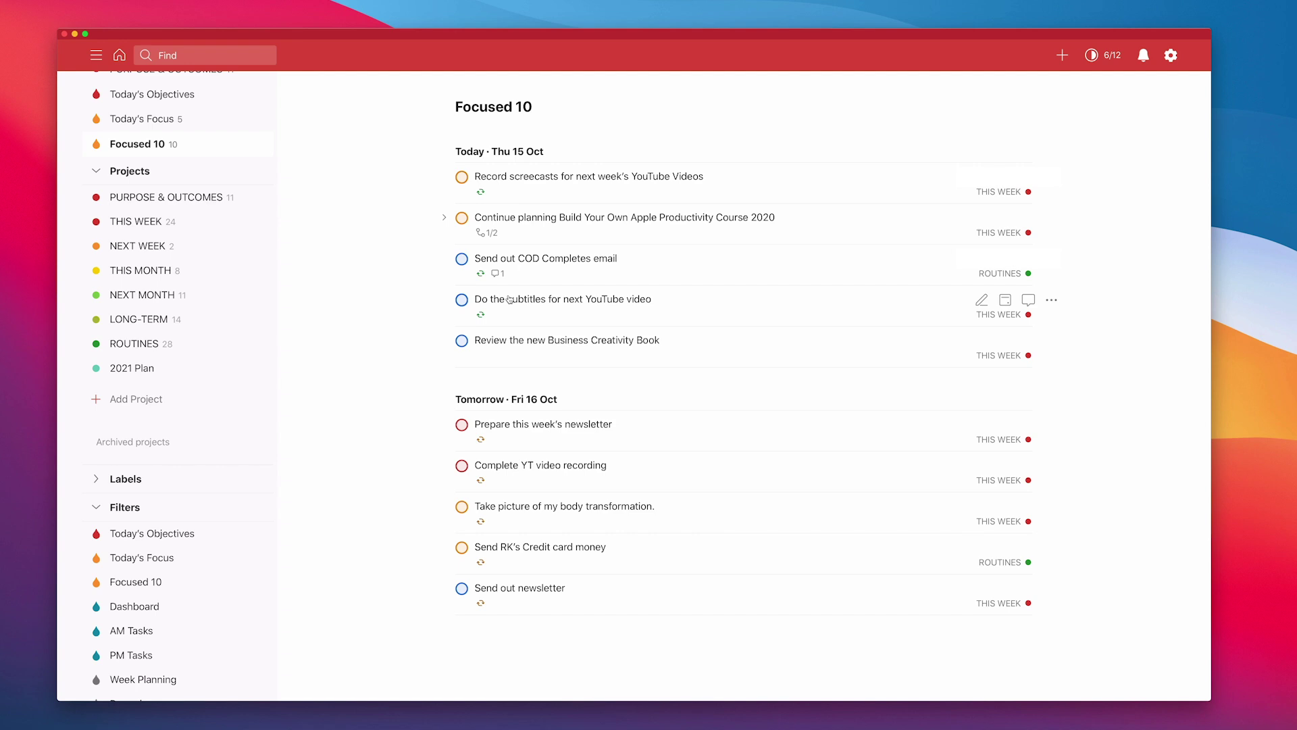
click(140, 118)
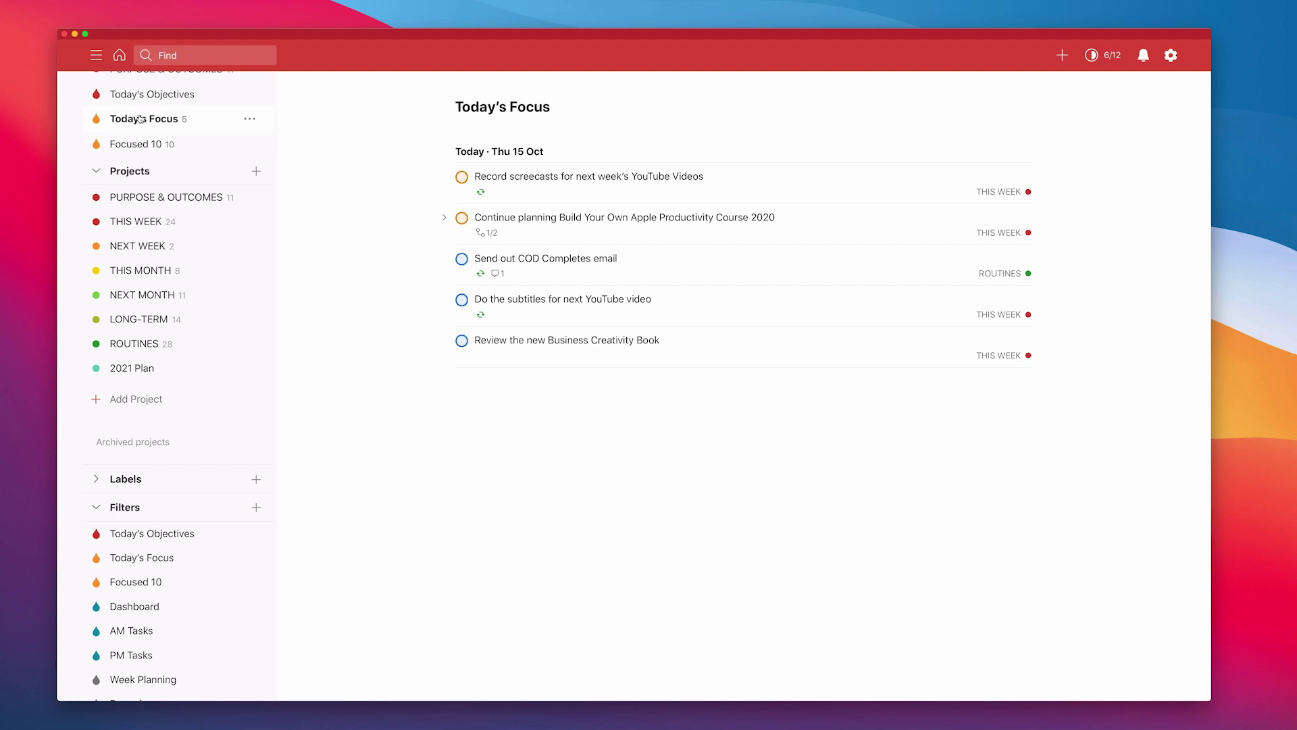
click(146, 148)
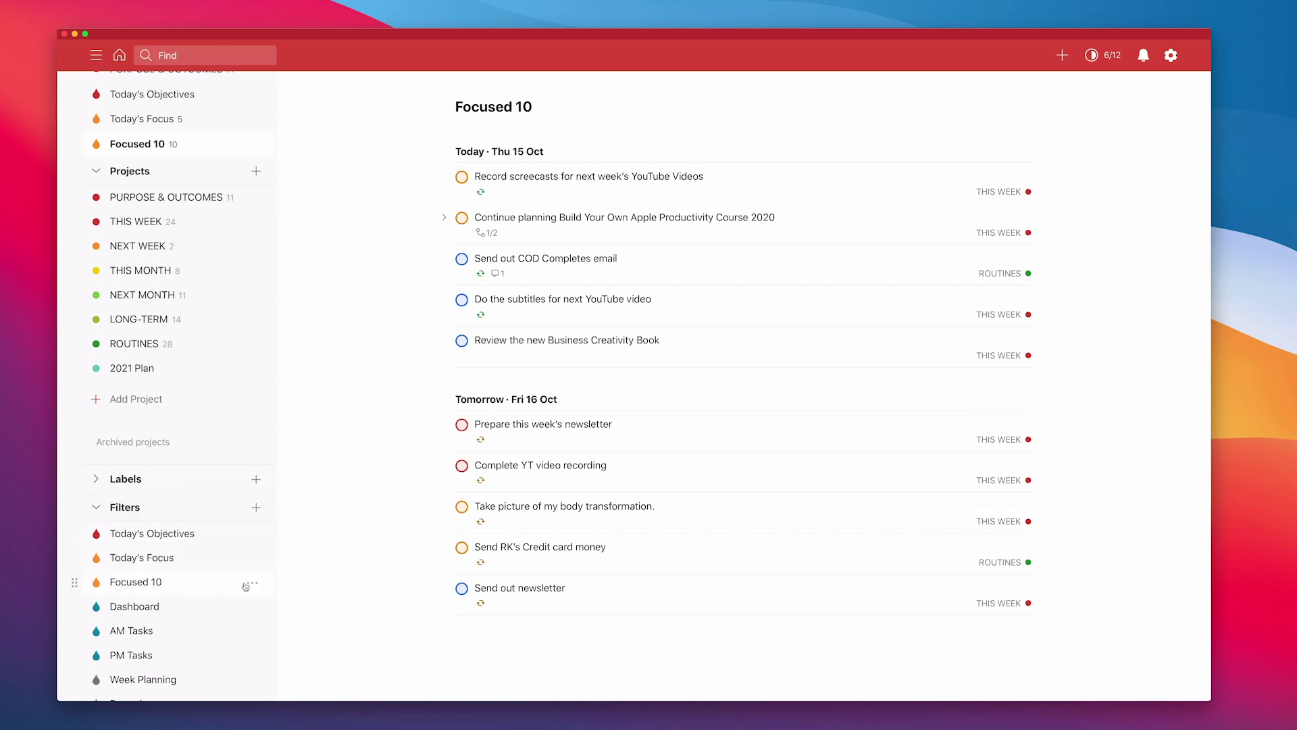
Edit the Focused 10 filter, check its '2 days & !p4' query and orange colour, and save
click(251, 585)
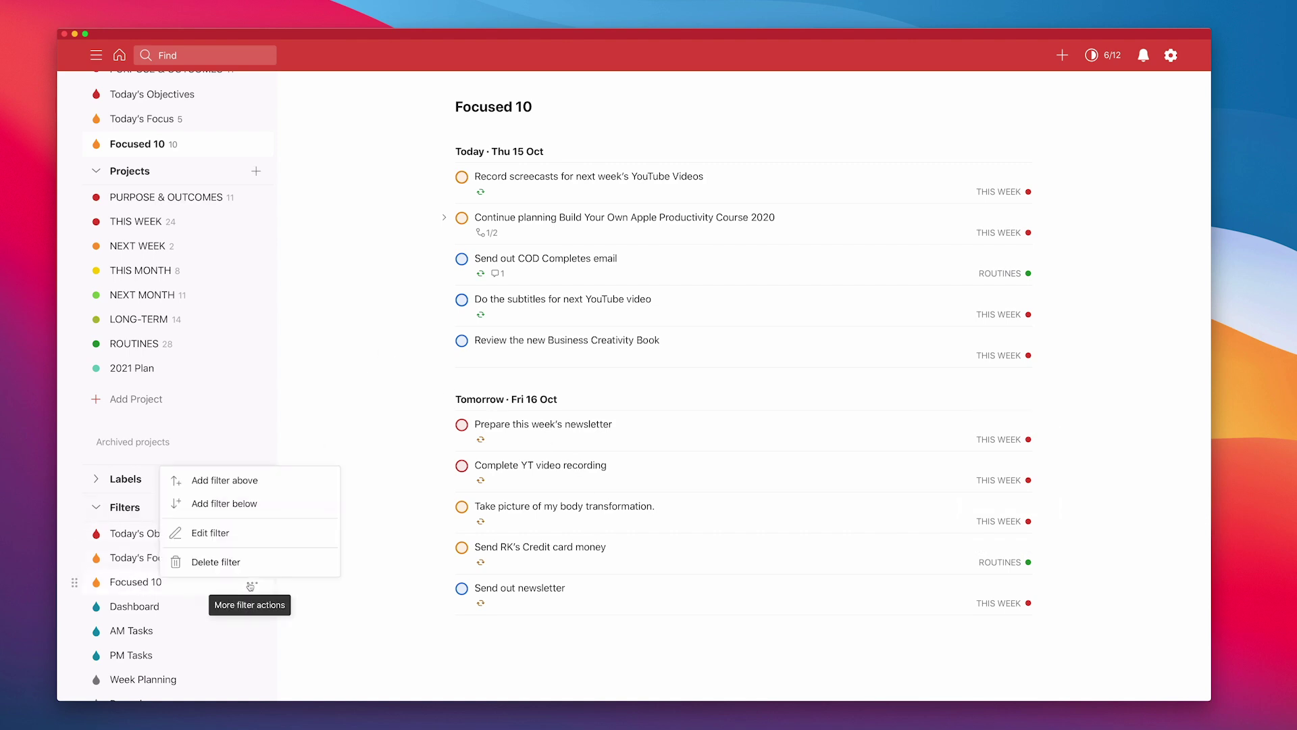
click(226, 540)
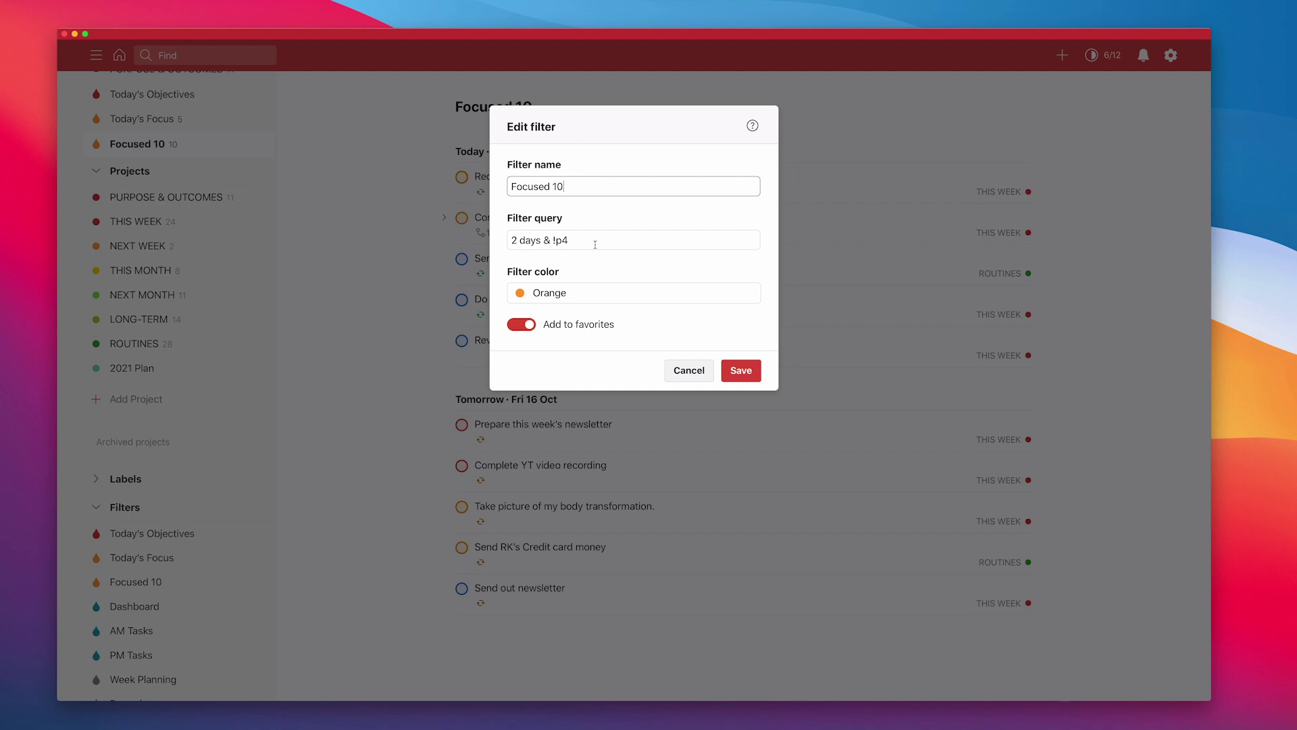
click(733, 371)
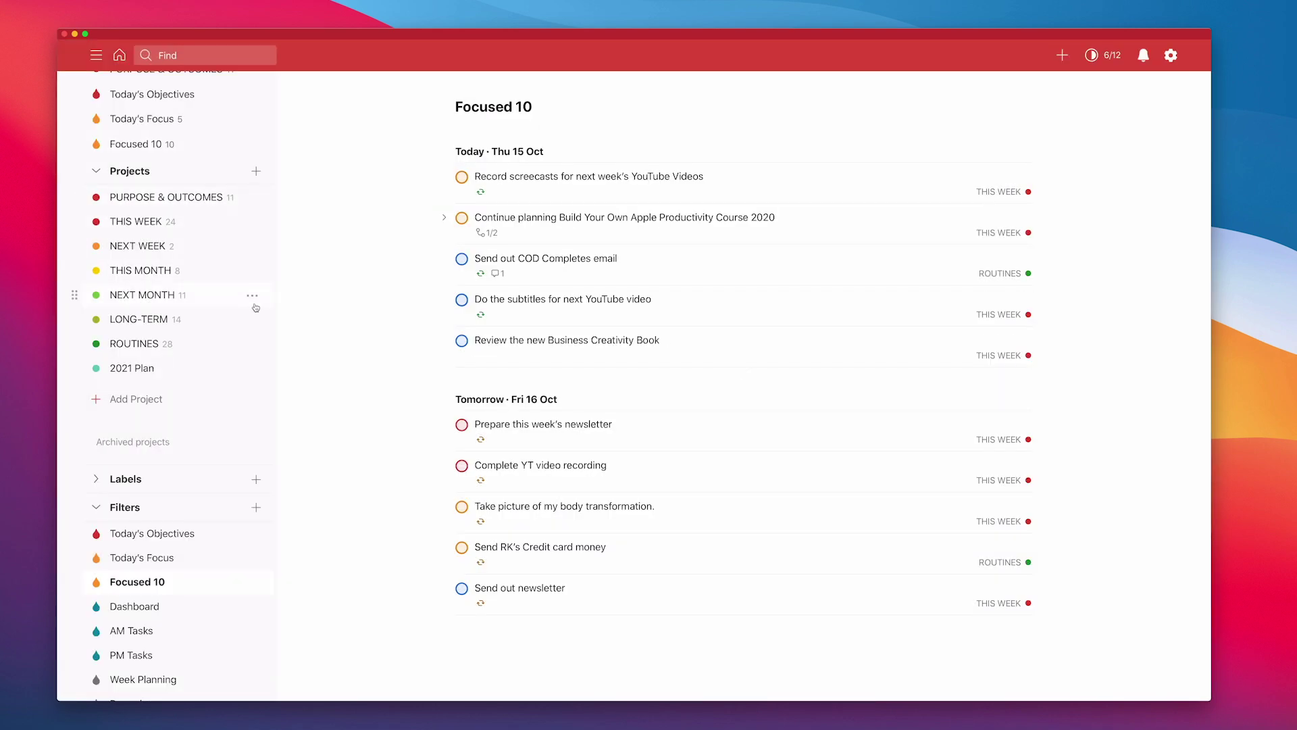
Check that the Labels list is empty, then open the Today view with its 16 tasks
scroll(253, 310, up, 3)
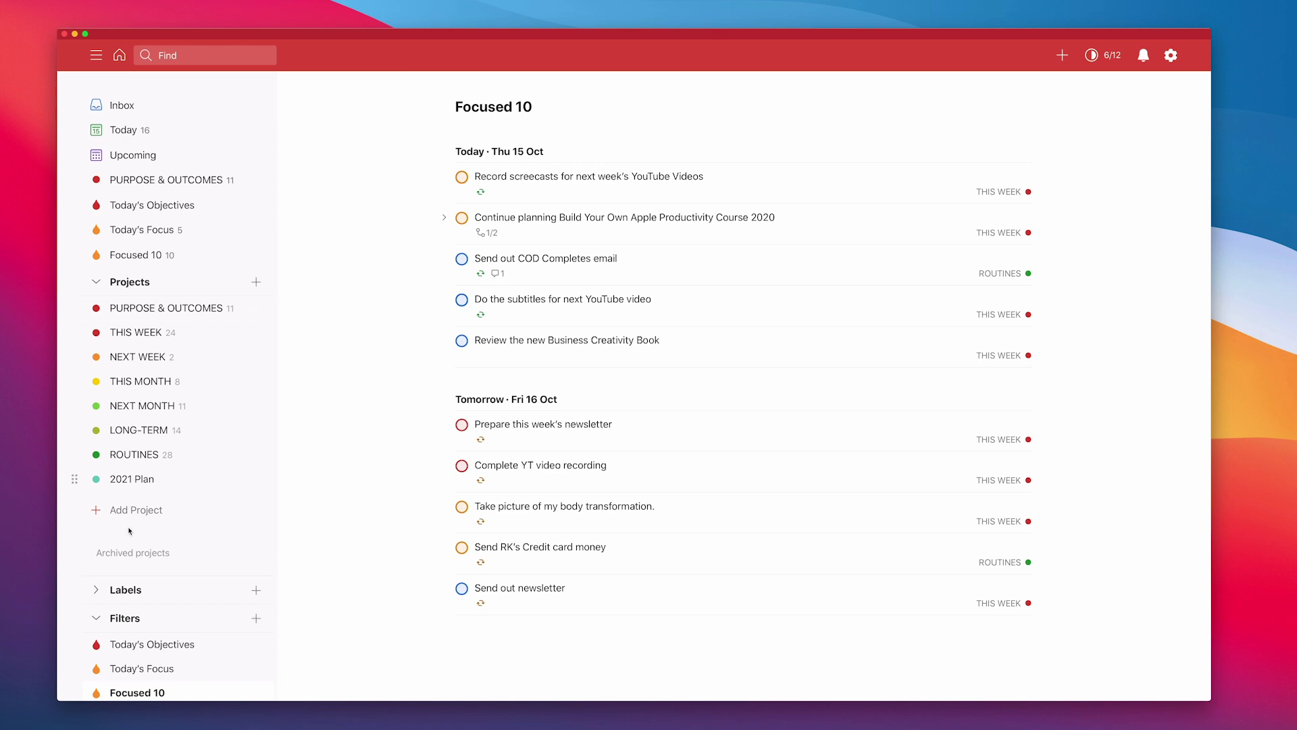
click(97, 590)
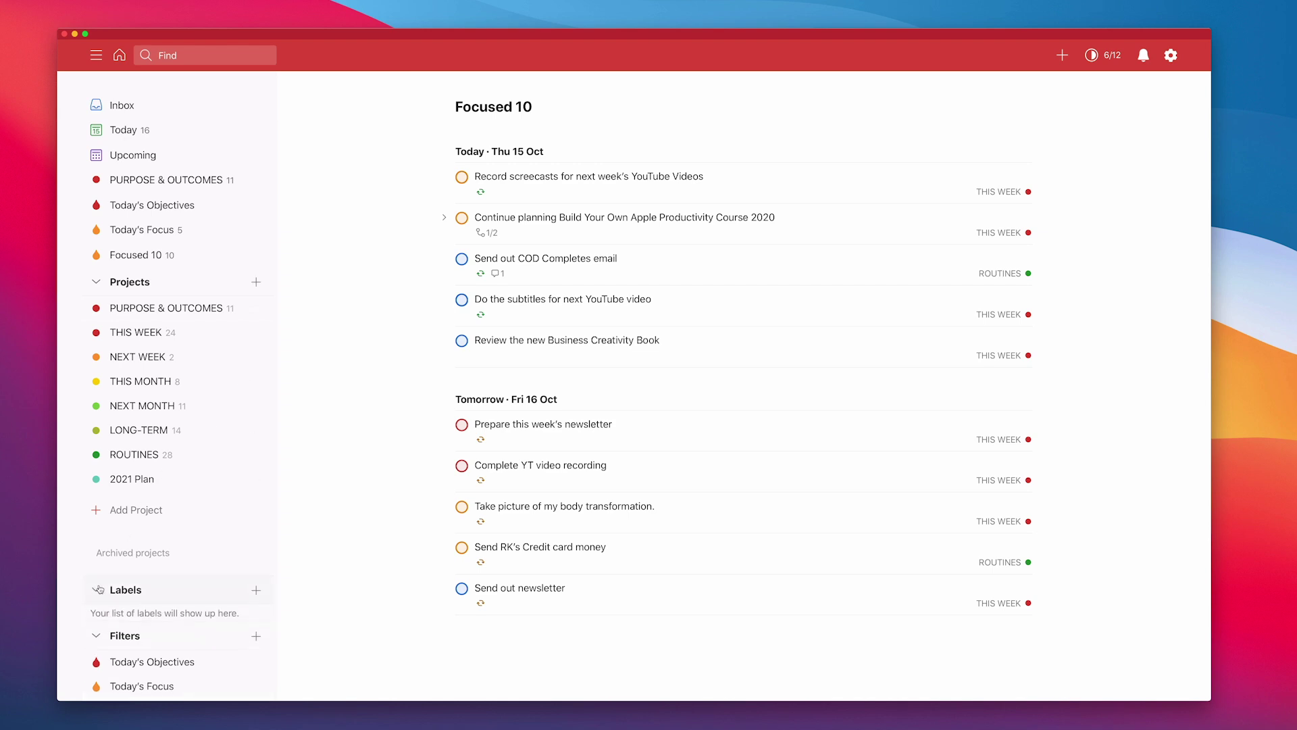
click(98, 589)
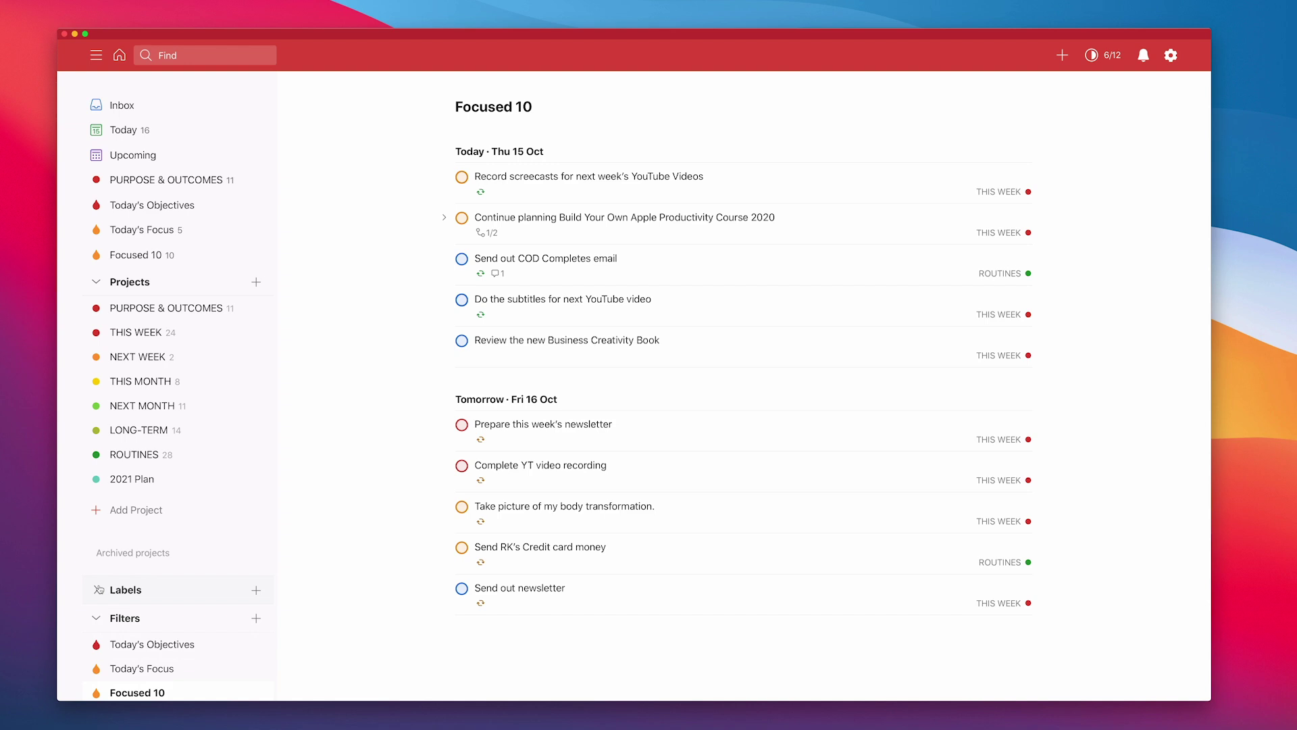
click(116, 131)
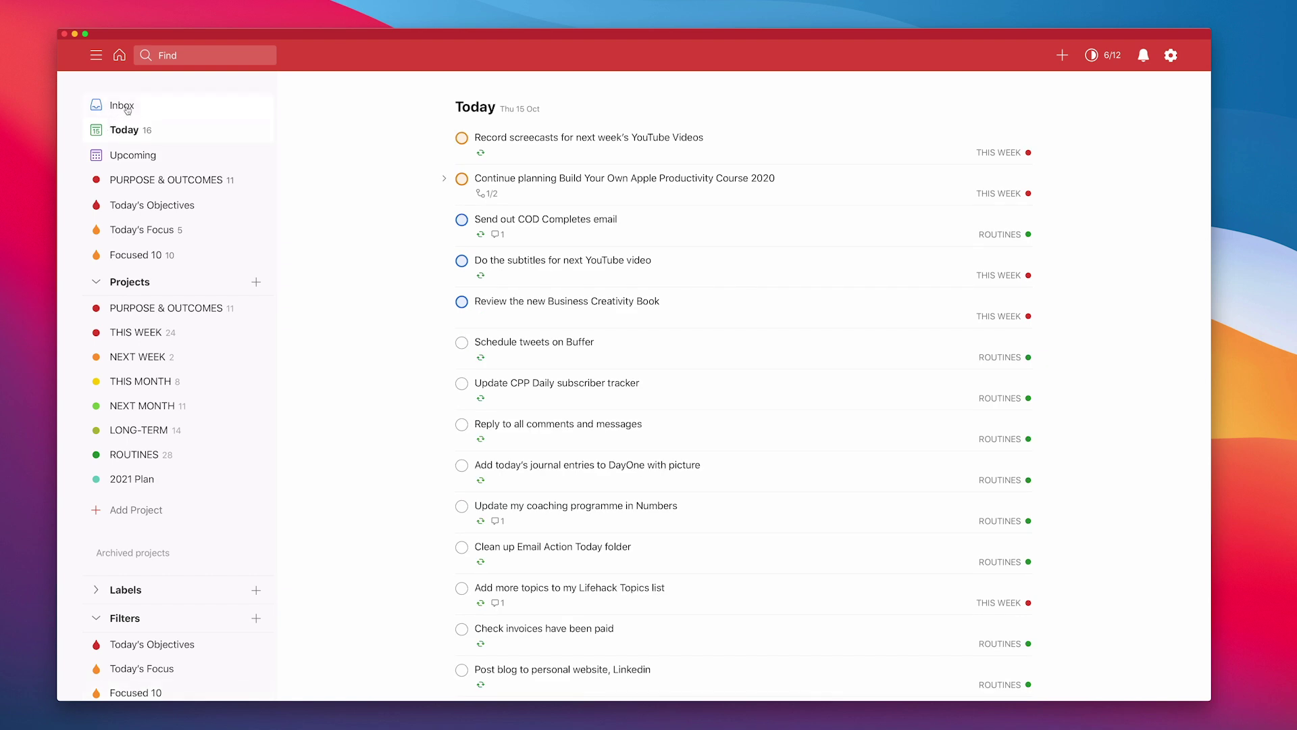
Open the empty Inbox and collapse the Filters section in the sidebar
click(129, 106)
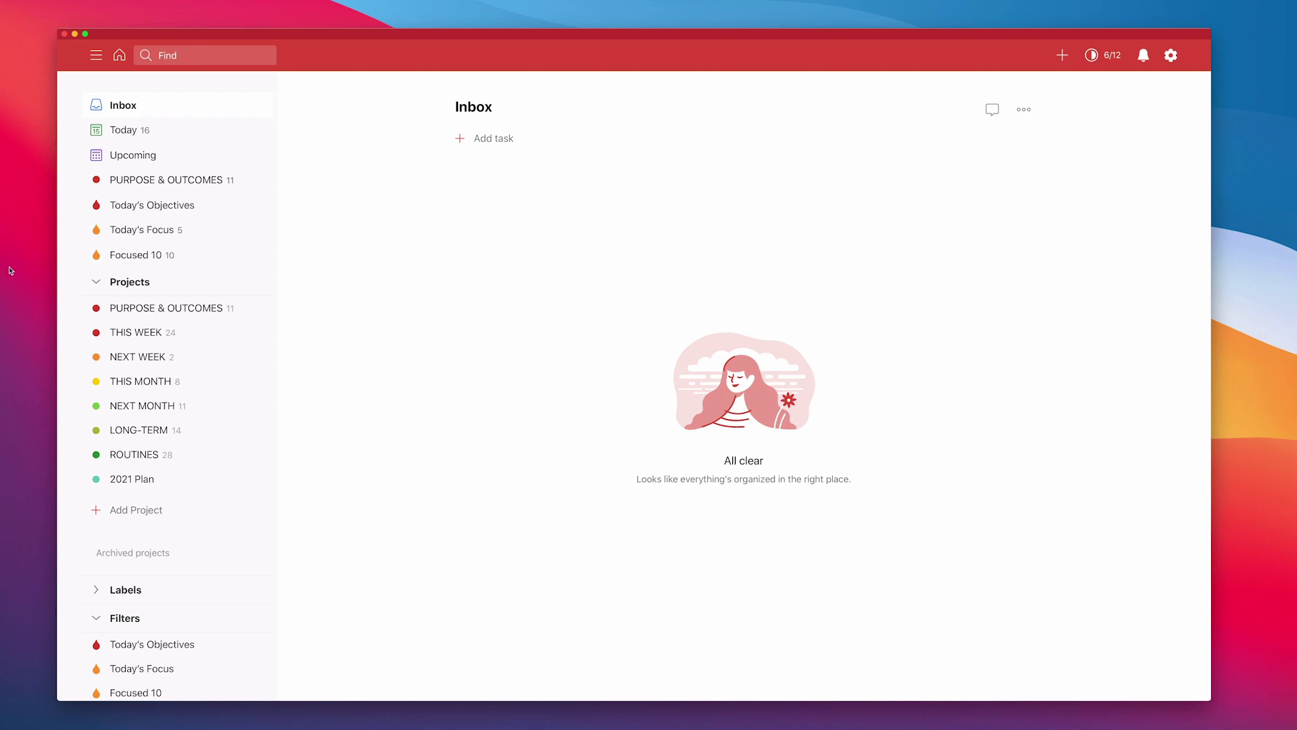
click(98, 619)
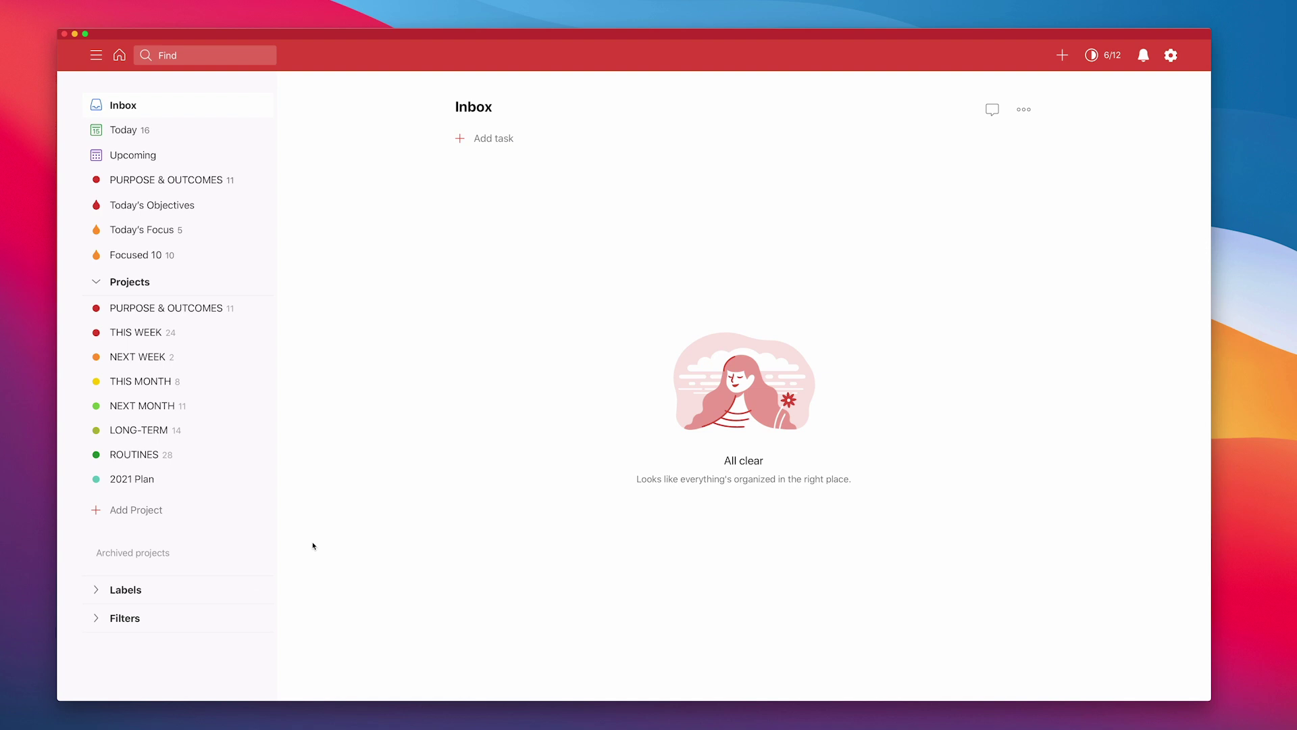
Move to the full-screen OneNote space showing the Q2 & Q3 Projects to be completed page
key(ctrl+Right)
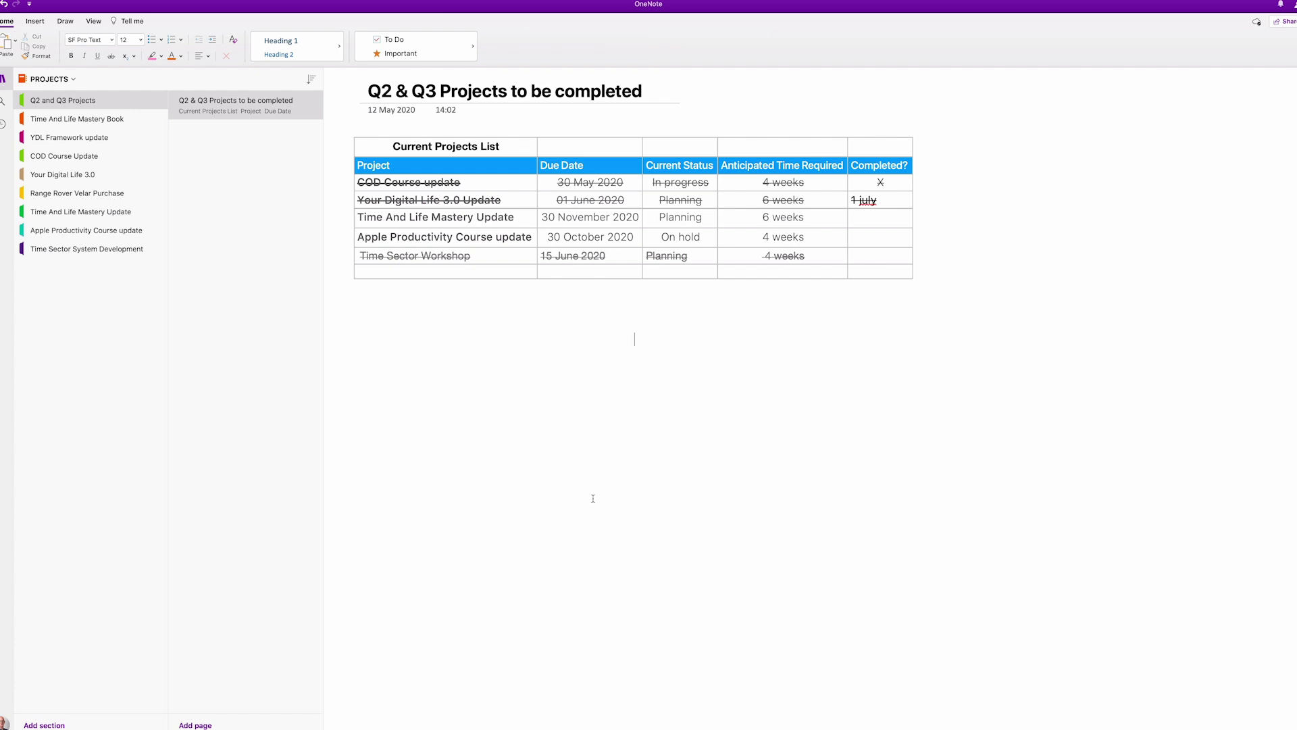
Read through the YDL 3.0 Update 2020 page, then return to the Q2 and Q3 Projects section
click(86, 176)
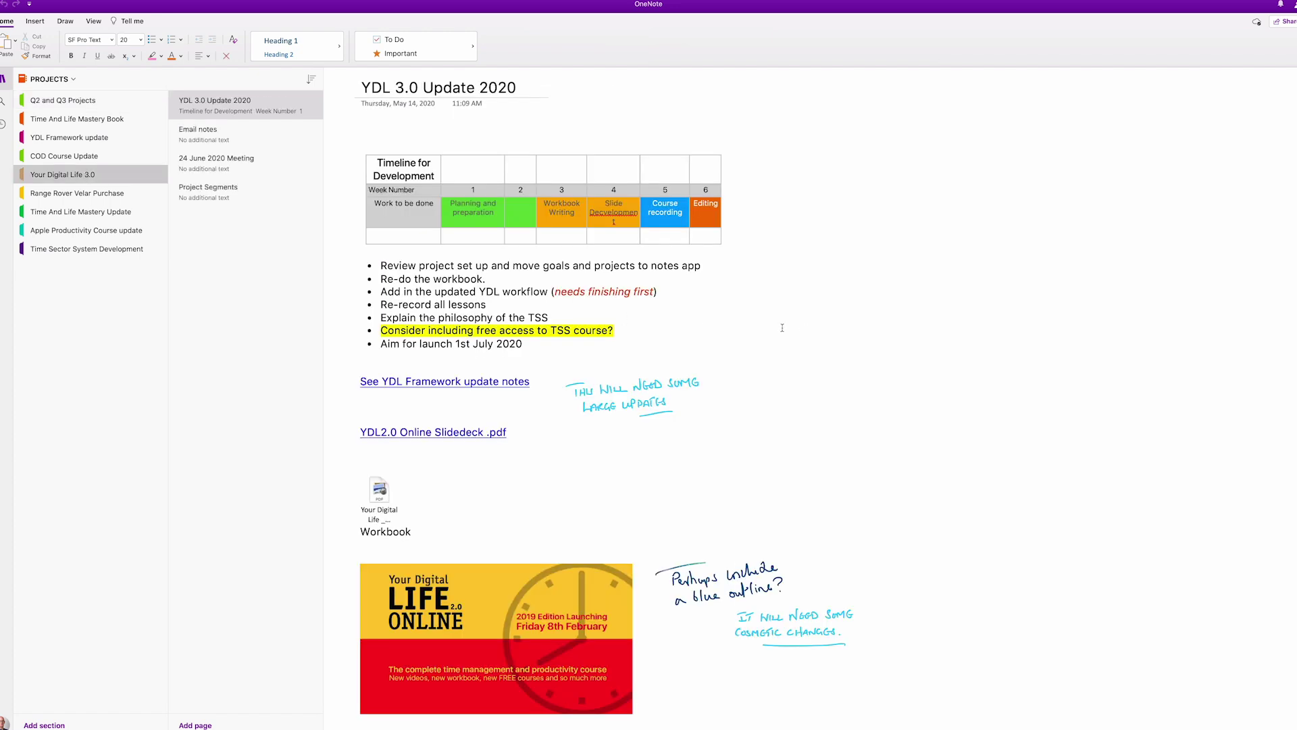
scroll(782, 328, down, 3)
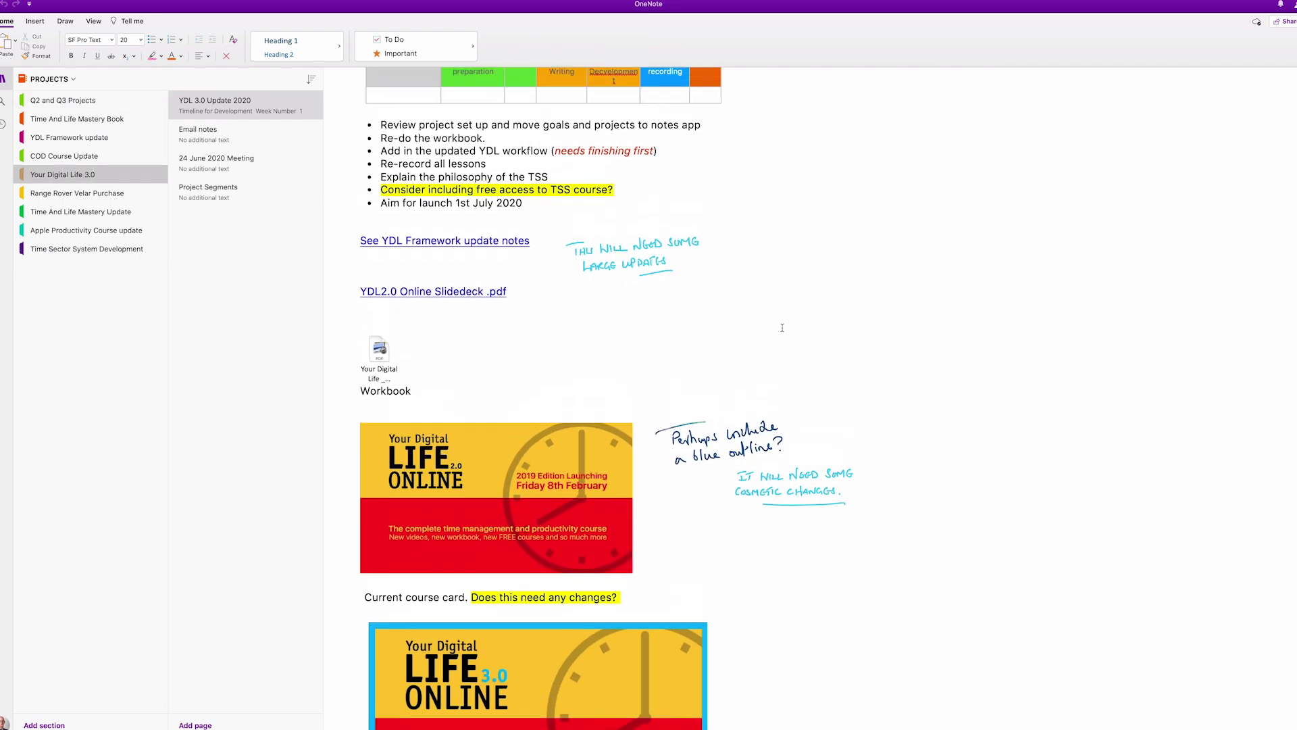
scroll(782, 328, up, 1)
scroll(782, 327, down, 10)
scroll(782, 328, down, 1)
scroll(782, 328, up, 8)
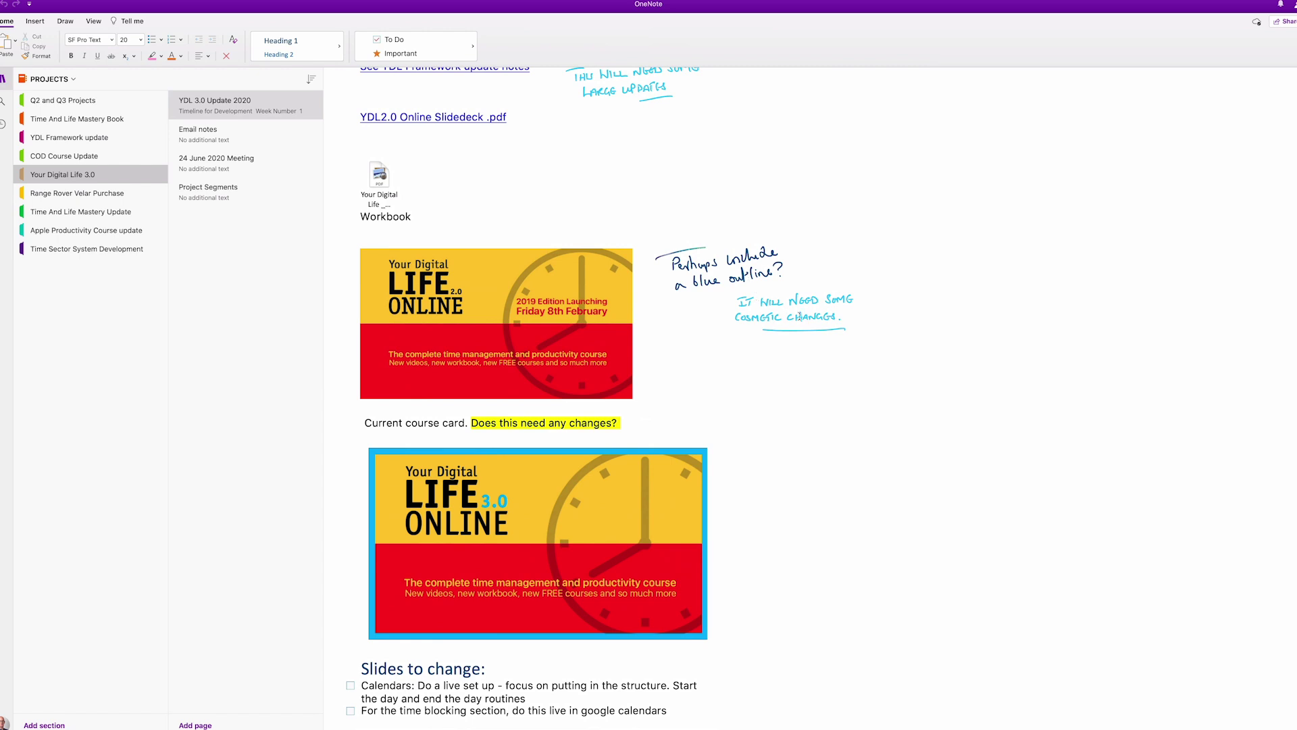
scroll(782, 315, up, 5)
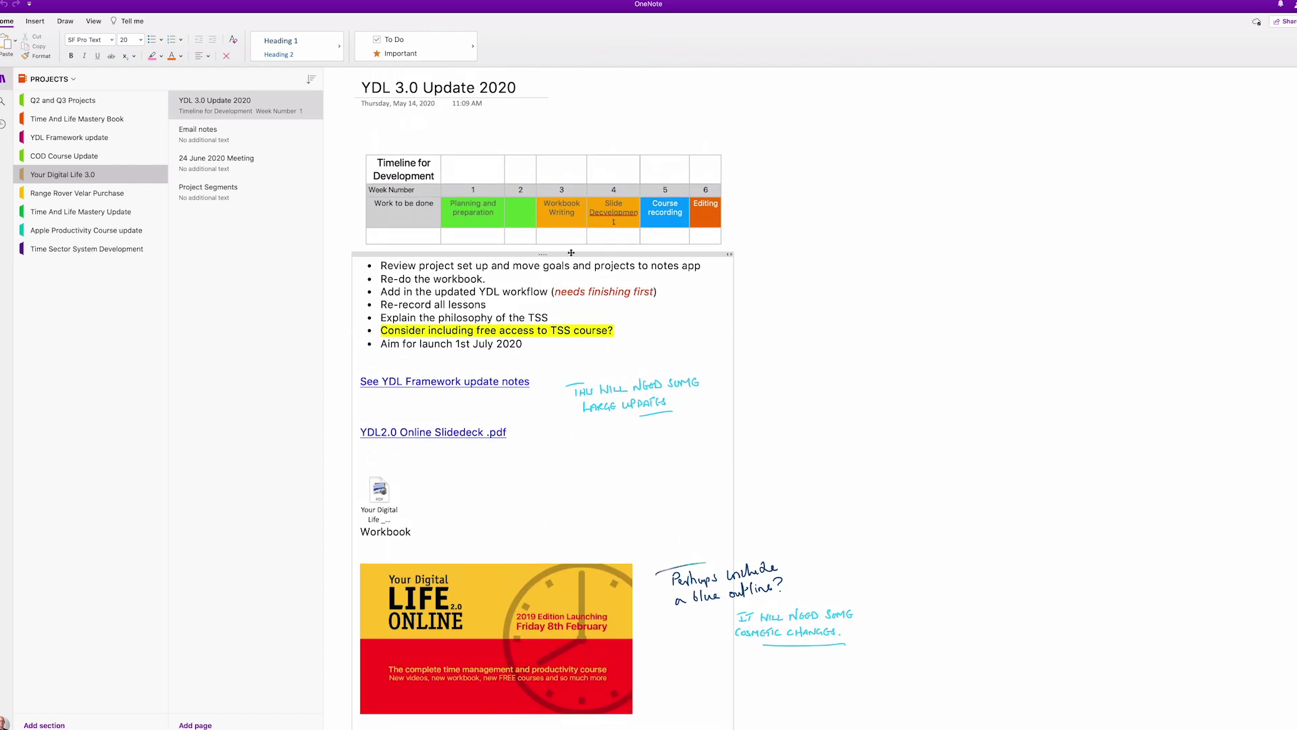
scroll(823, 258, right, 3)
scroll(823, 258, left, 2)
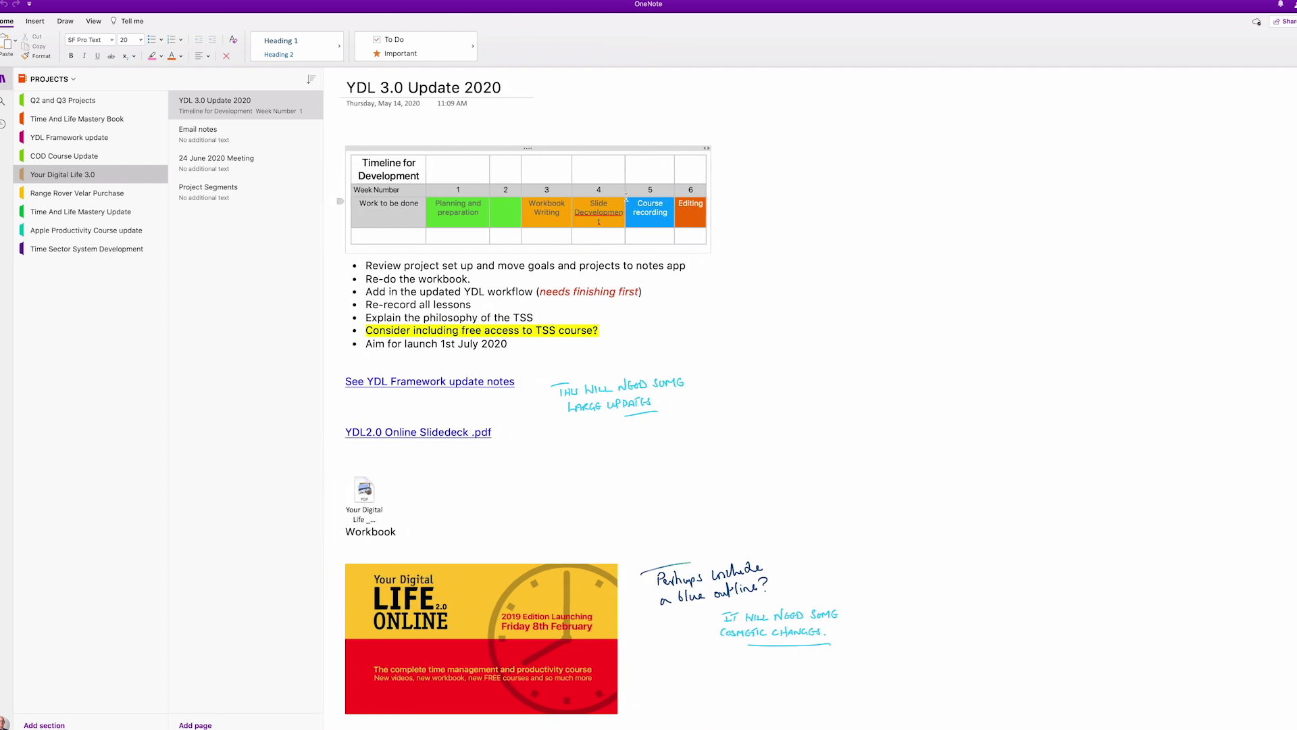
scroll(789, 359, down, 5)
scroll(789, 359, up, 5)
click(91, 102)
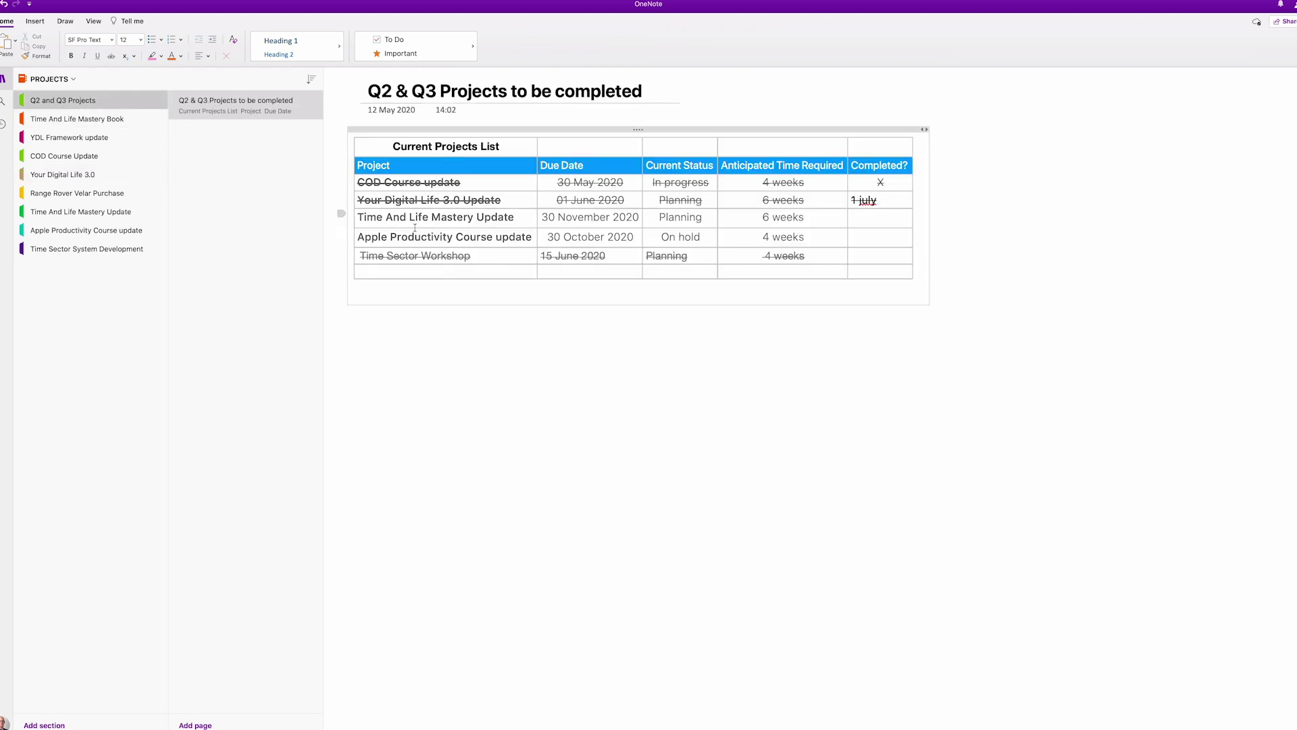
Highlight 'Time And Life Mastery Update' in pink and 'Apple Productivity Course update' in yellow in the OneNote table
drag(513, 219, 356, 214)
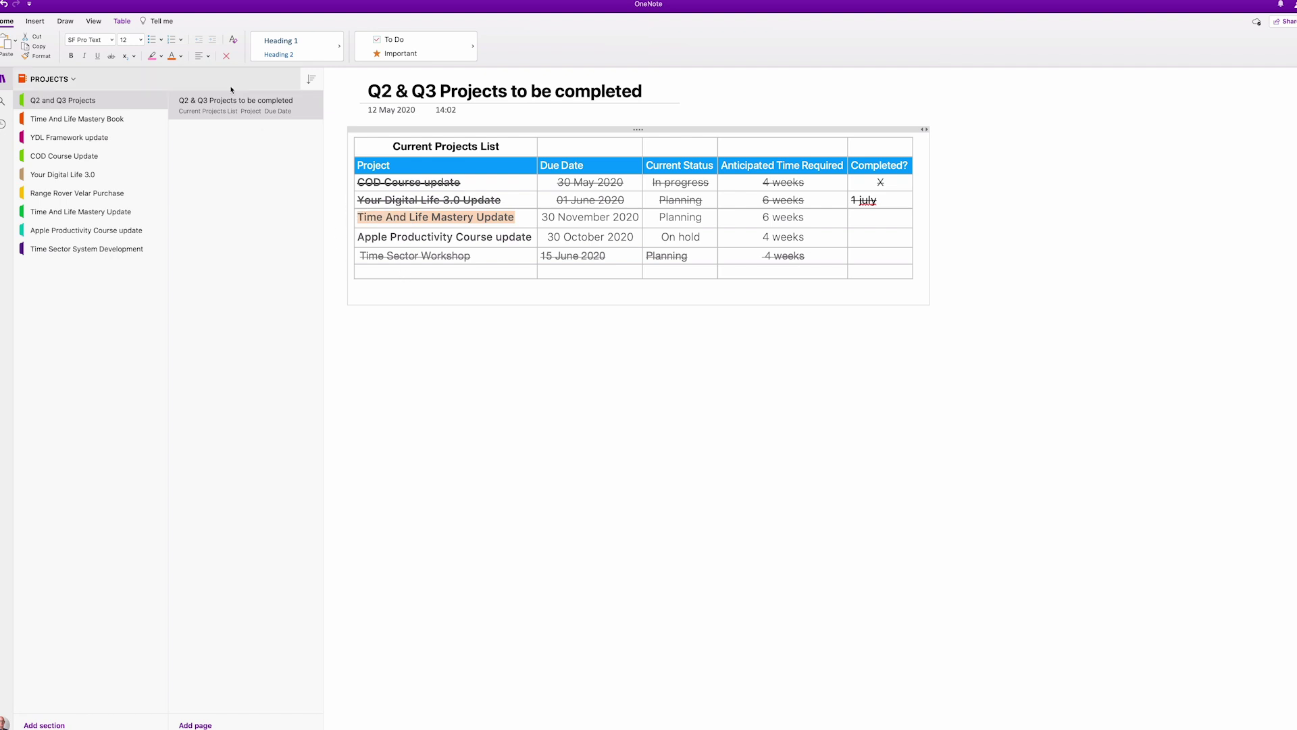
click(158, 57)
drag(533, 240, 356, 236)
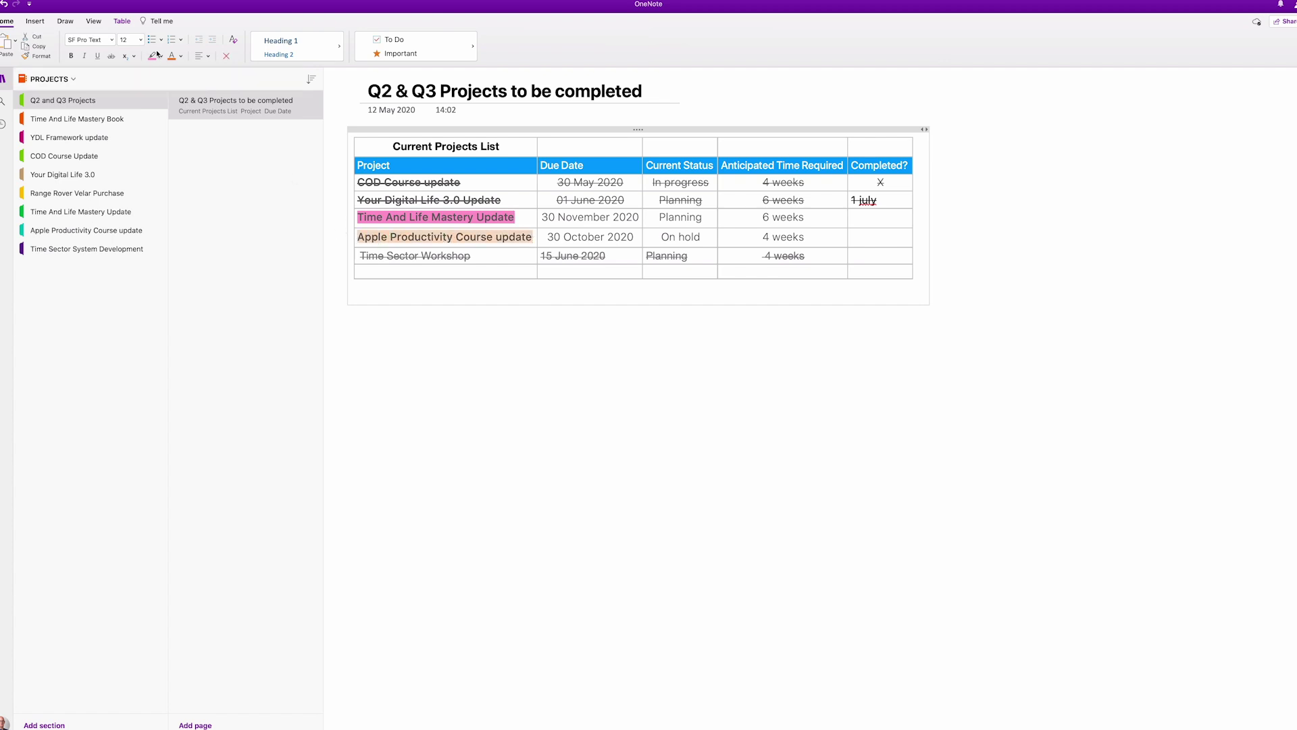
click(161, 57)
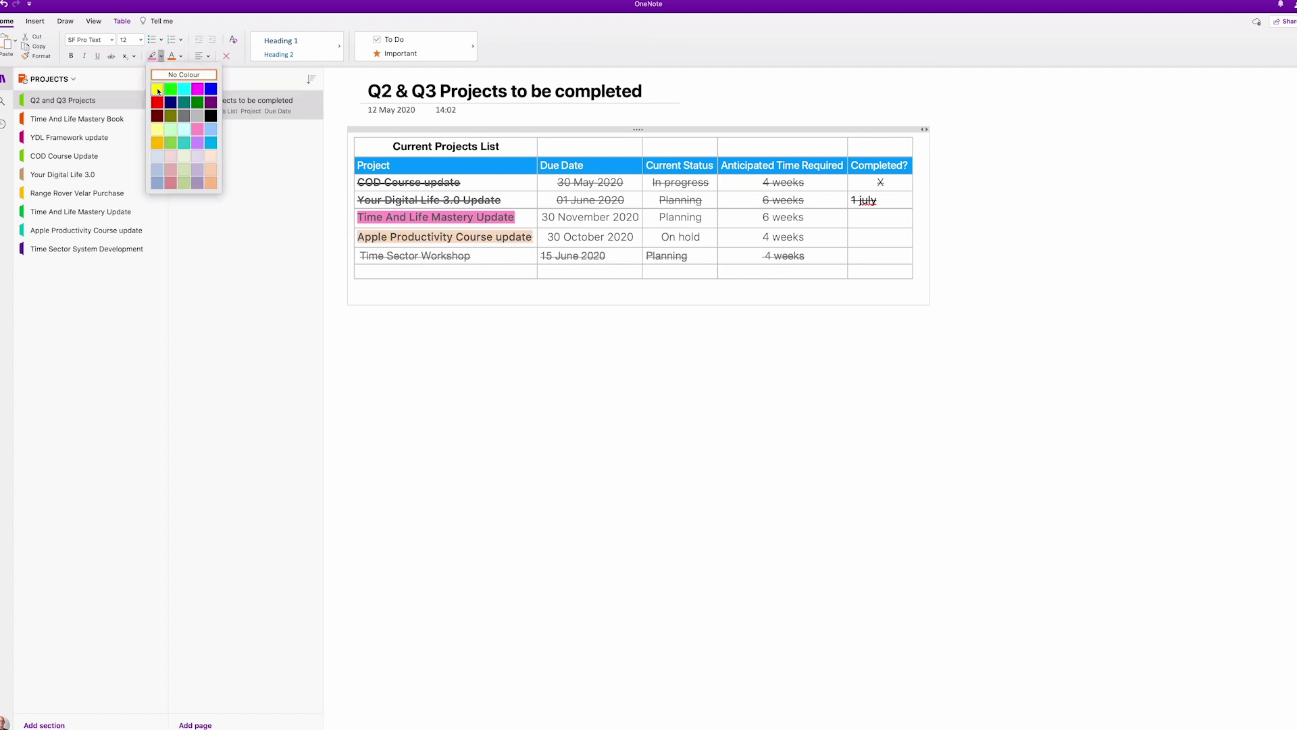
click(157, 90)
click(482, 406)
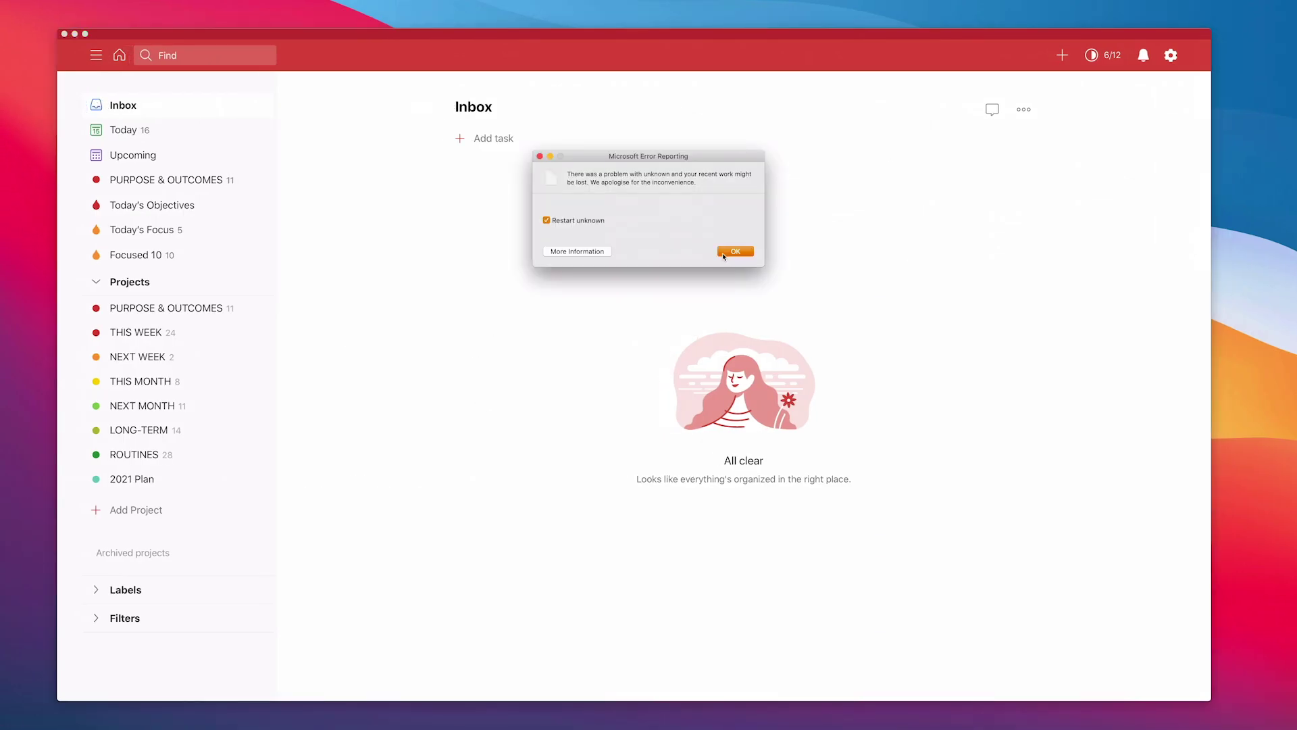
Close the Microsoft Error Reporting warning with OK, leaving Todoist's 'All clear' Inbox
click(736, 253)
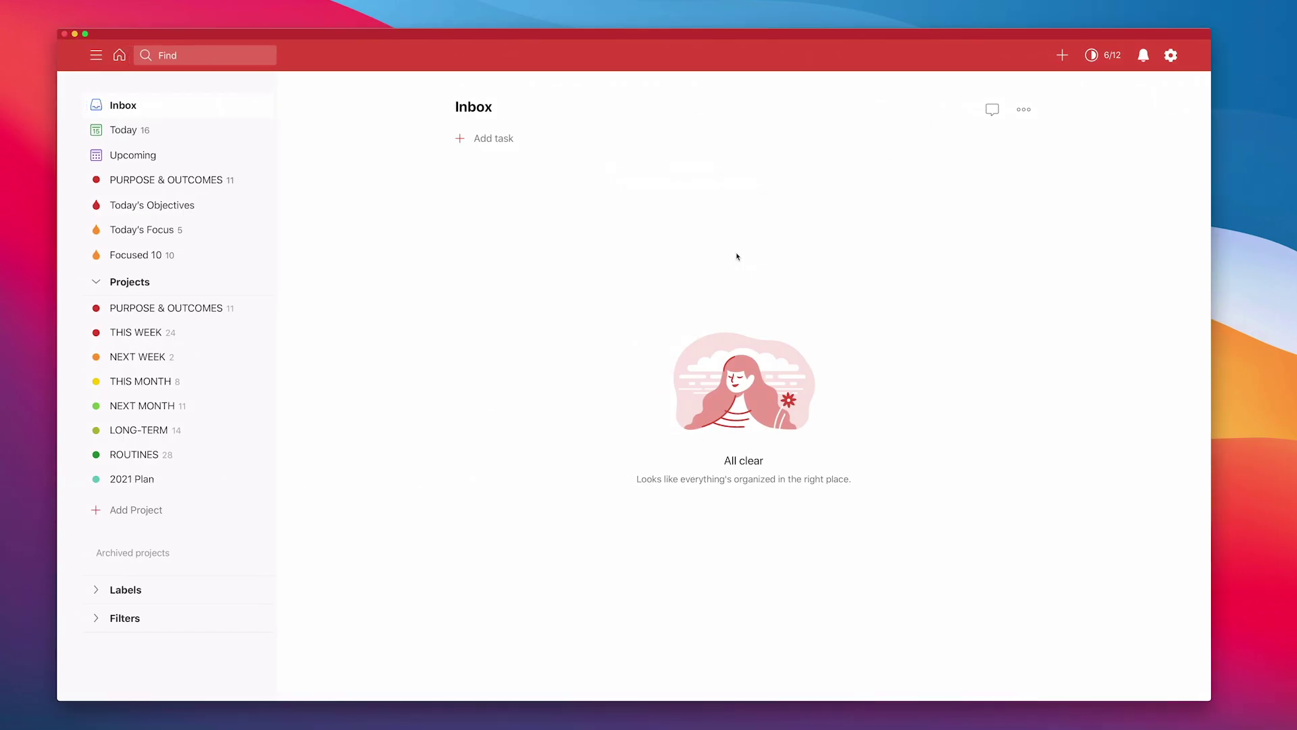